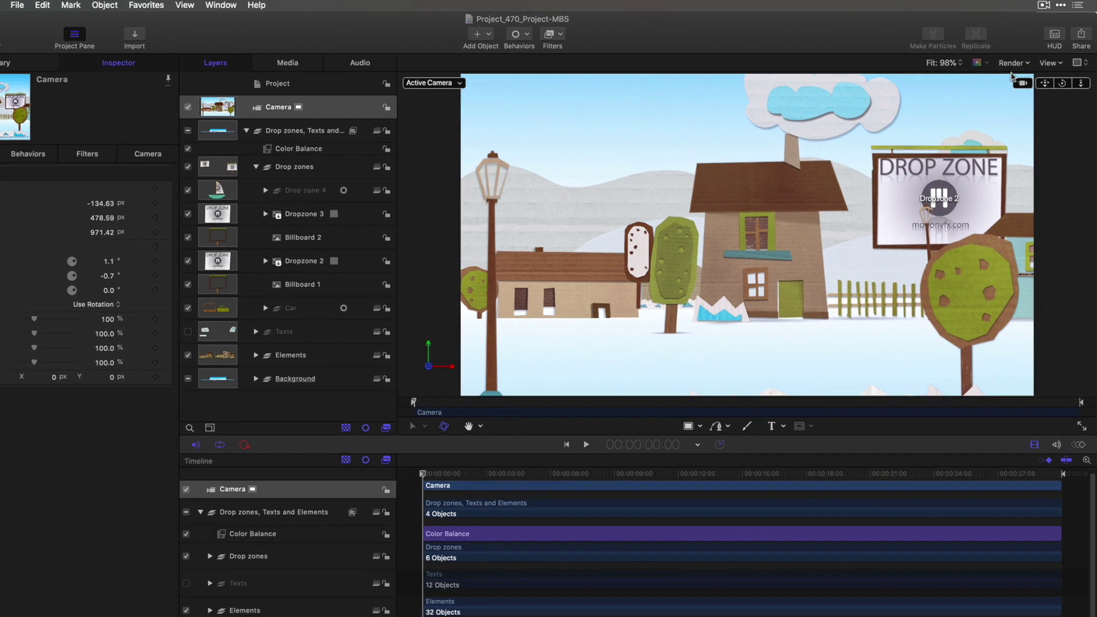
- Keep the viewer at half resolution and scrub through the animation to preview it
click(1017, 61)
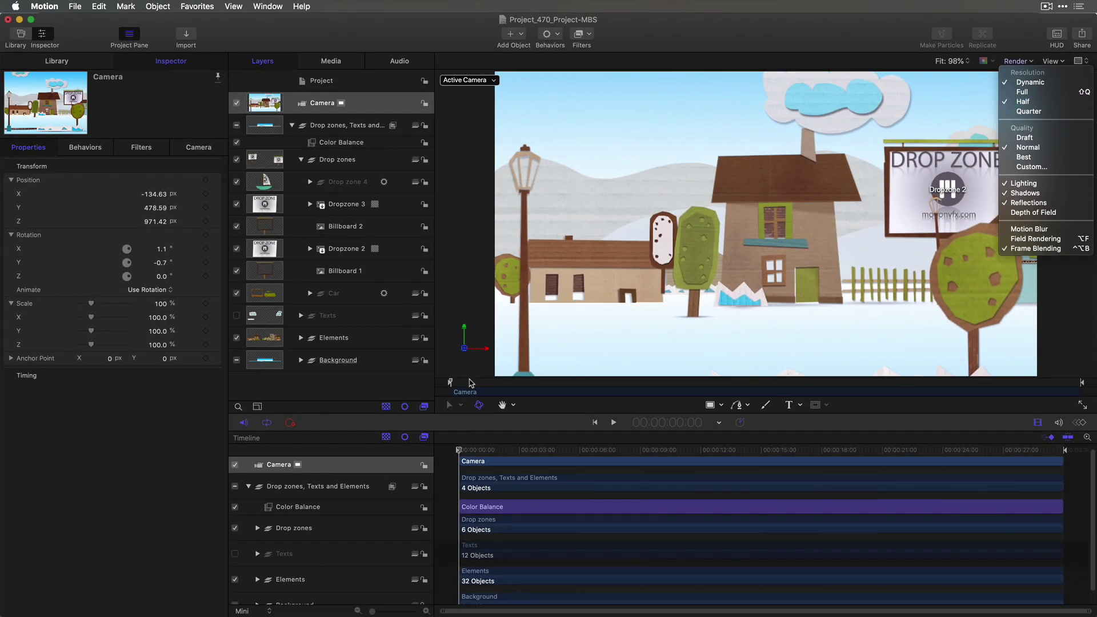
click(471, 383)
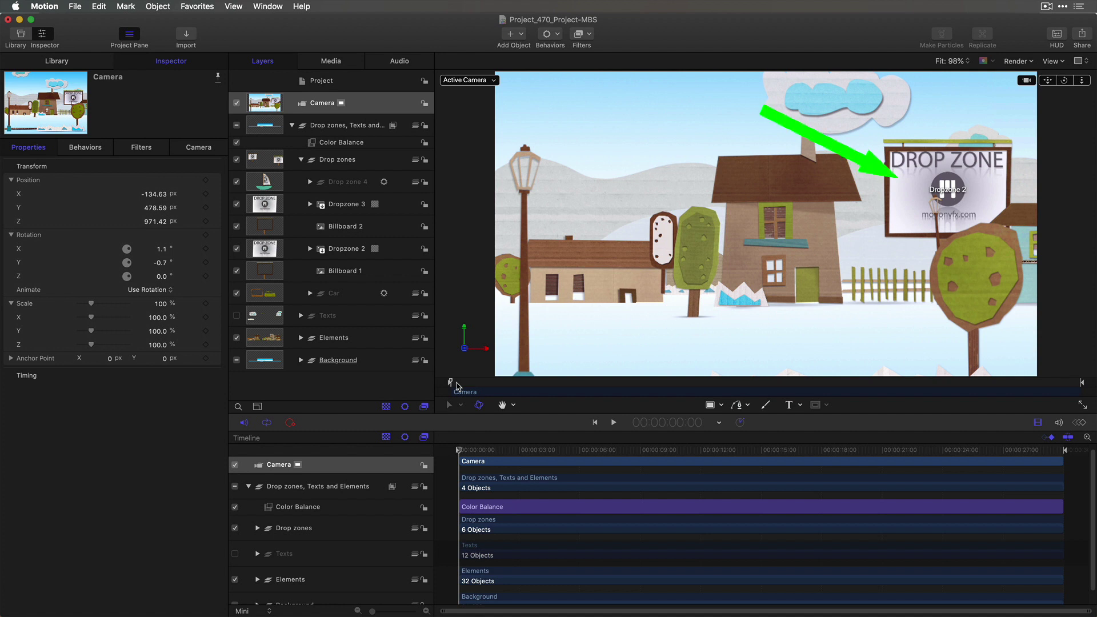
drag(456, 386, 540, 384)
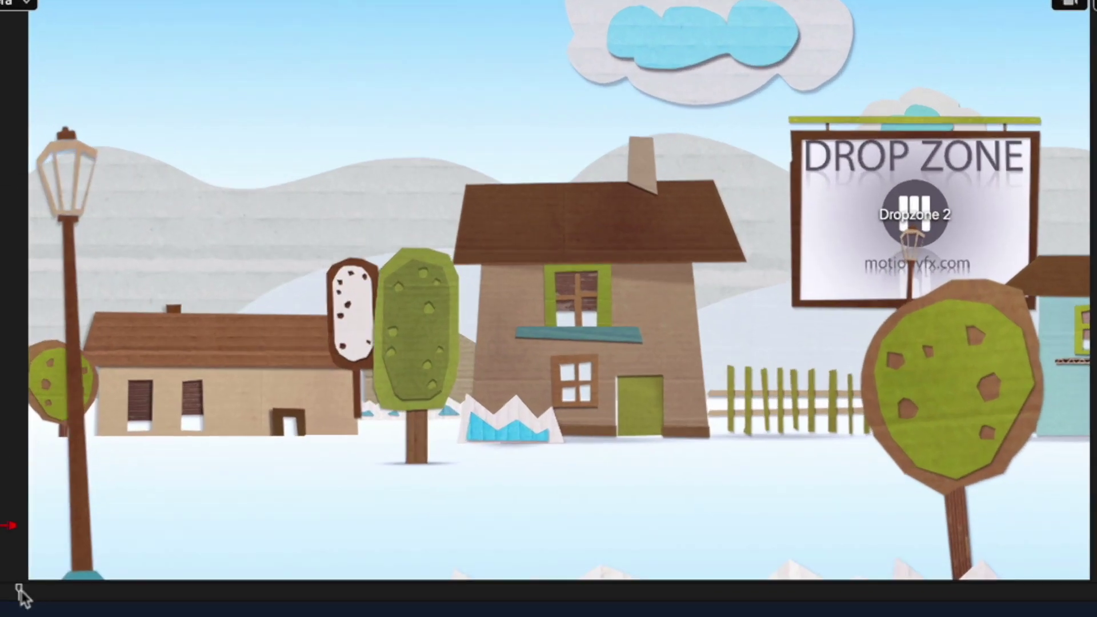
drag(107, 606, 140, 598)
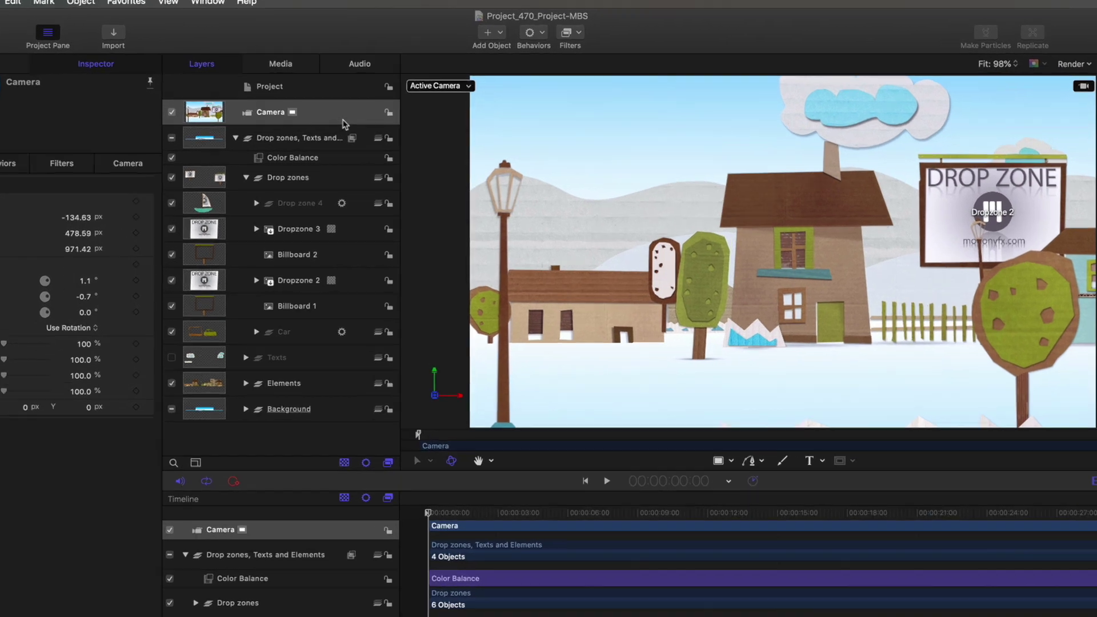
- Add a Camera > Framing behavior to the Camera layer
click(384, 105)
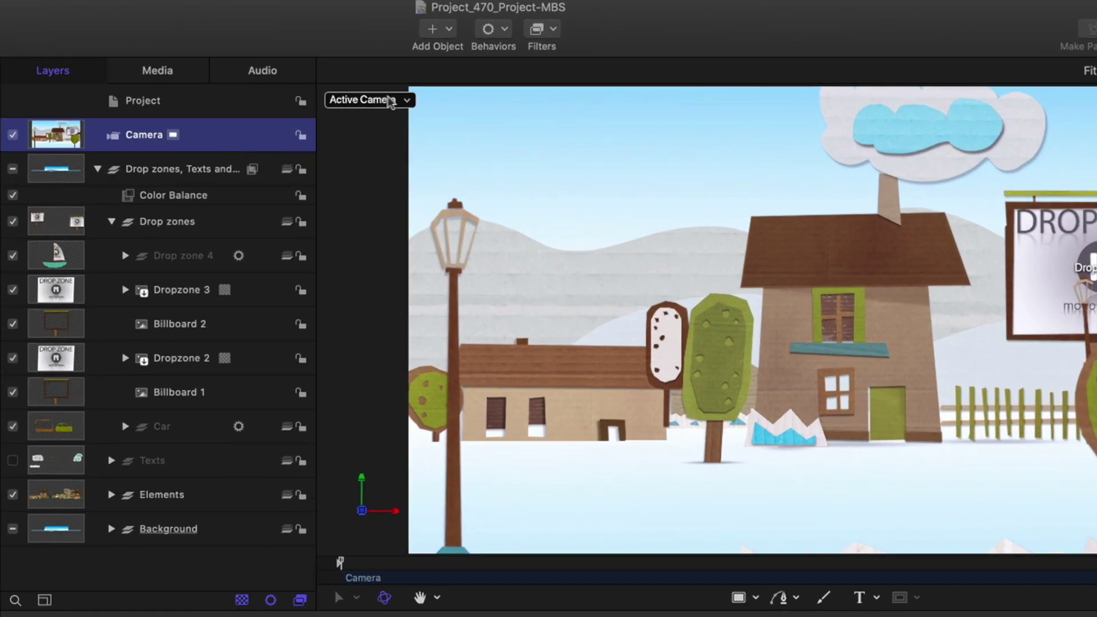
click(503, 32)
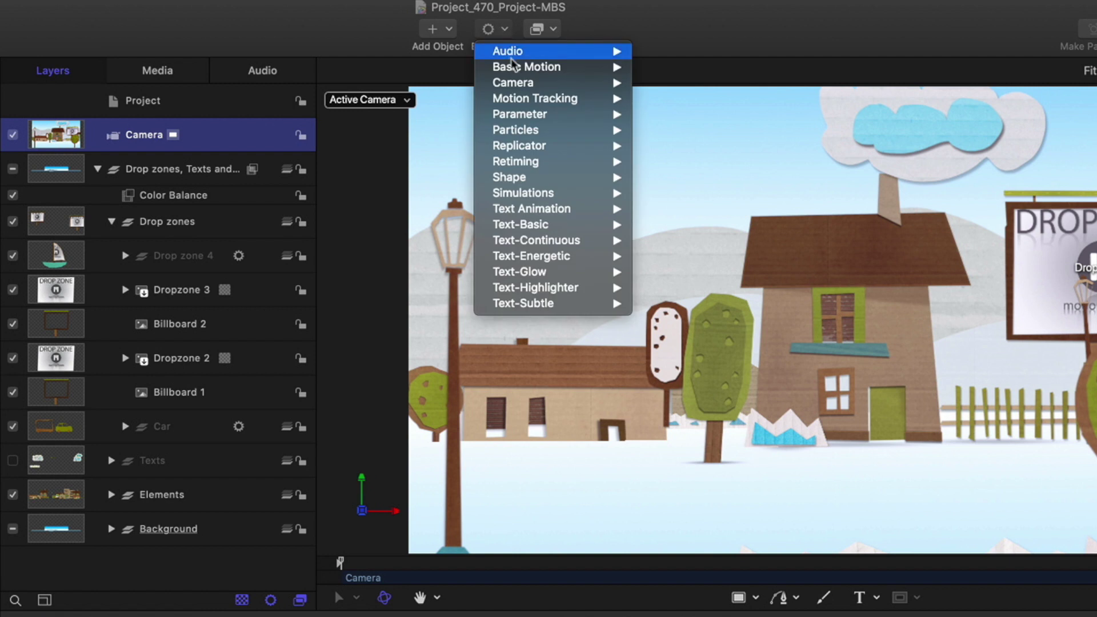
mouse_move(526, 82)
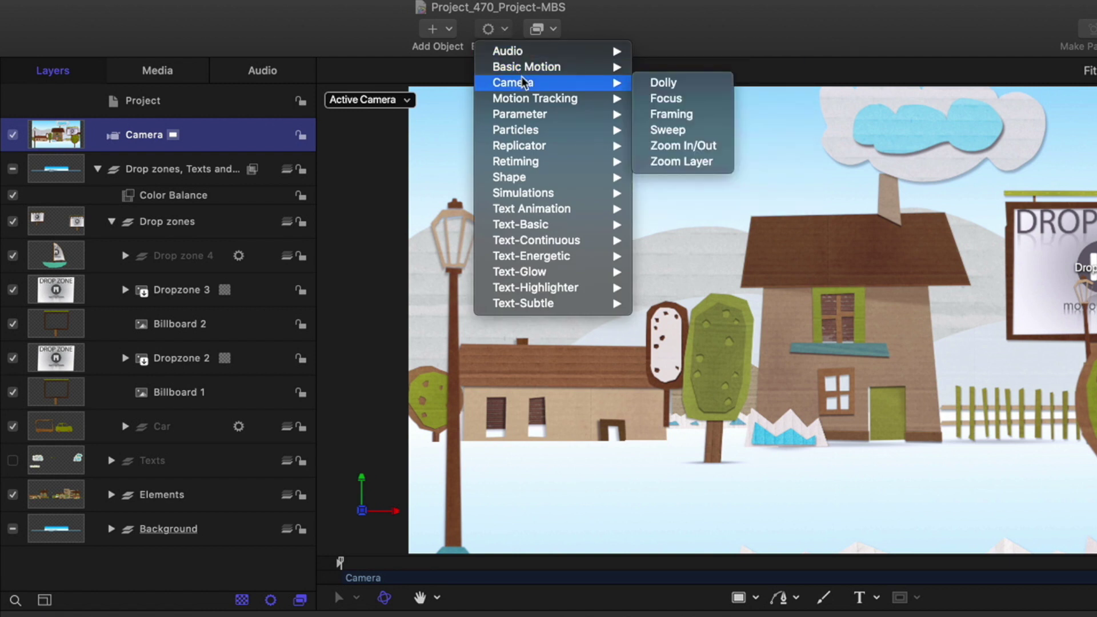
click(676, 115)
- Trim the Framing behavior to a 2-second span ending at 00:00:03:13
drag(362, 561, 395, 564)
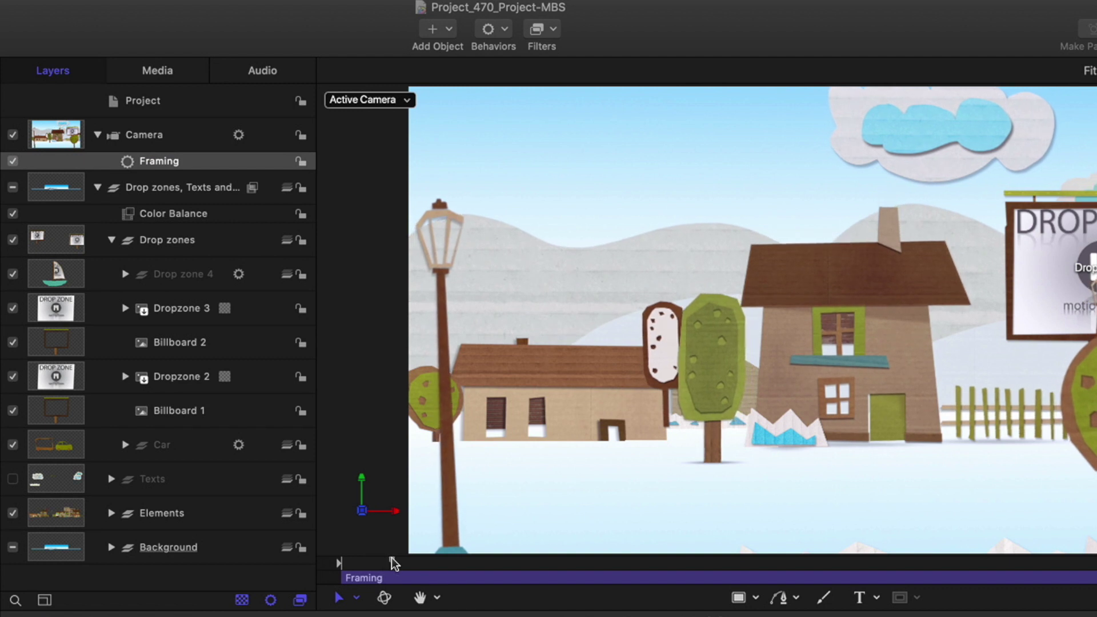
key(i)
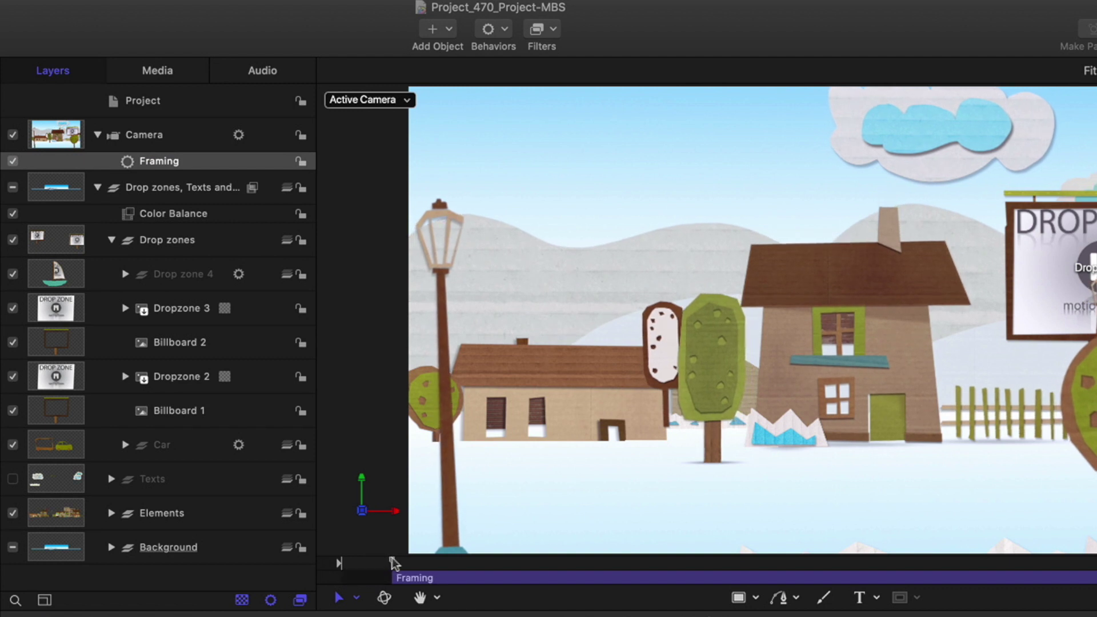
drag(394, 564, 455, 578)
key(o)
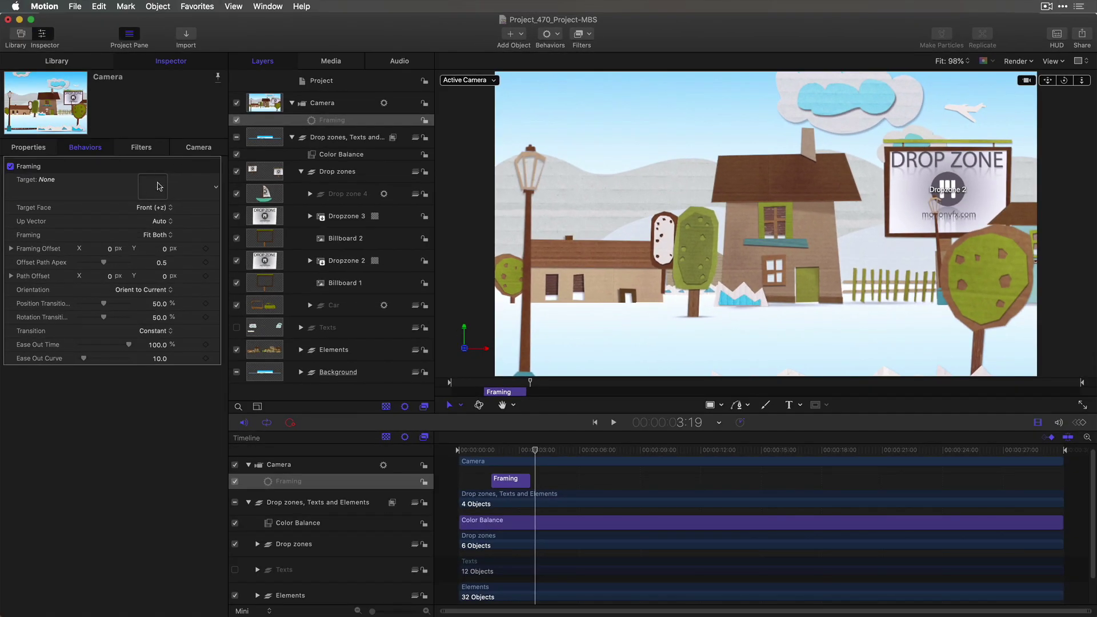
- Open, reposition and close the floating Framing HUD
click(1057, 36)
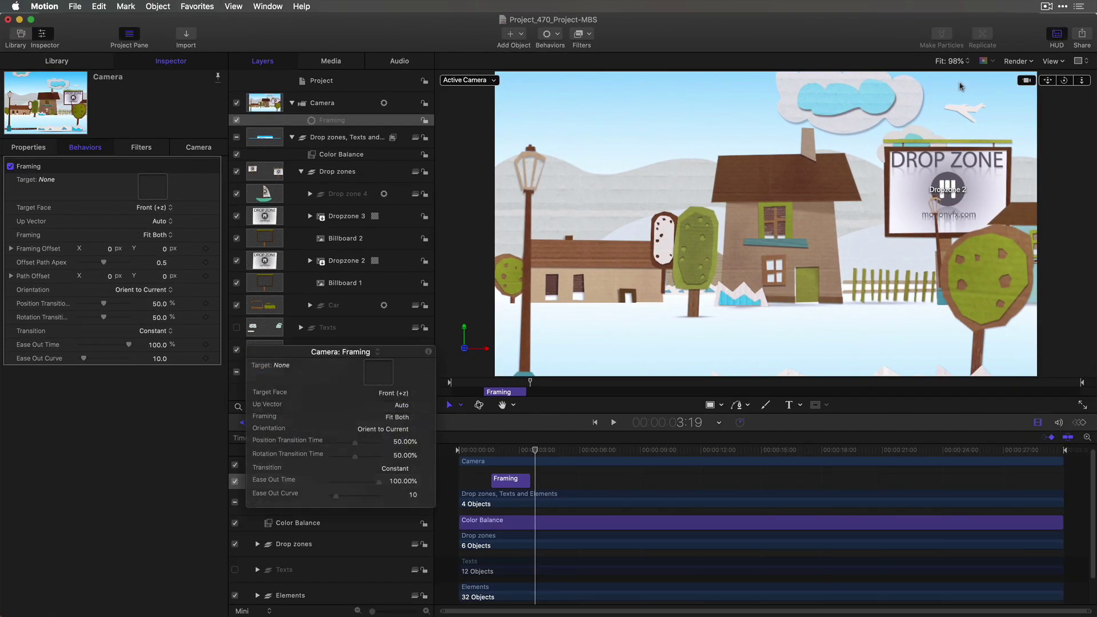
drag(337, 358, 186, 289)
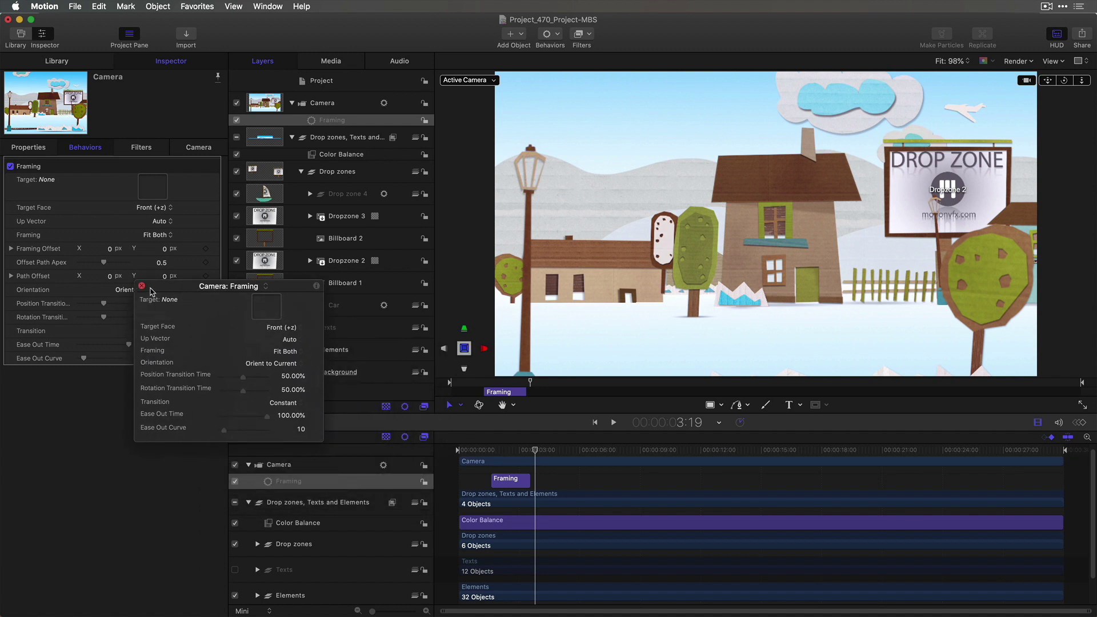
click(142, 286)
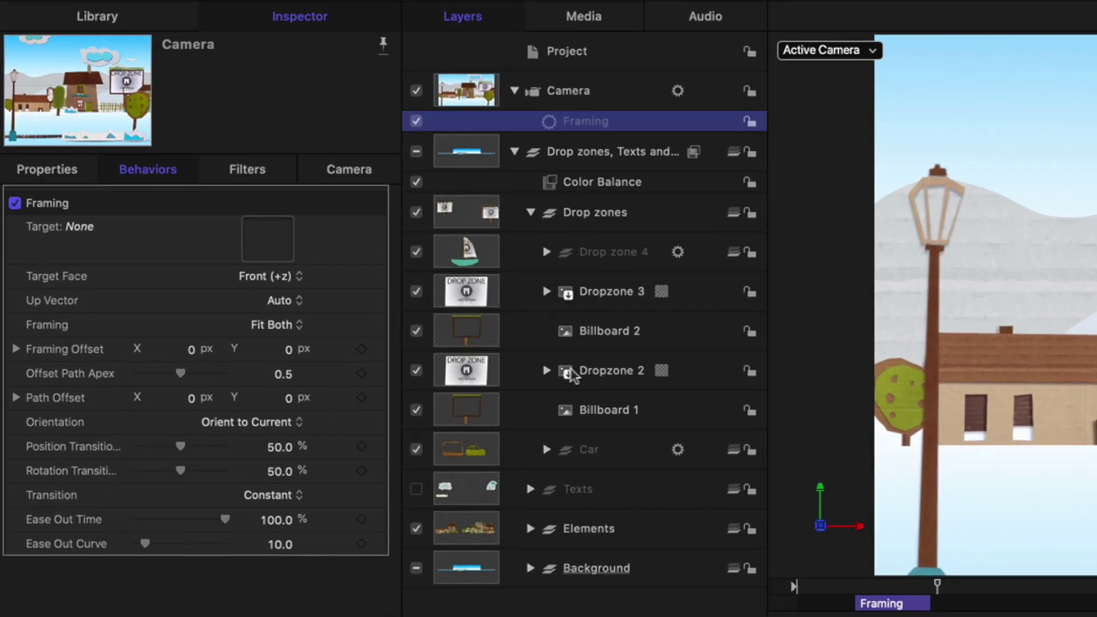
- Set Dropzone 2 as the Framing target and play from the start to check the push-in
drag(324, 261, 160, 187)
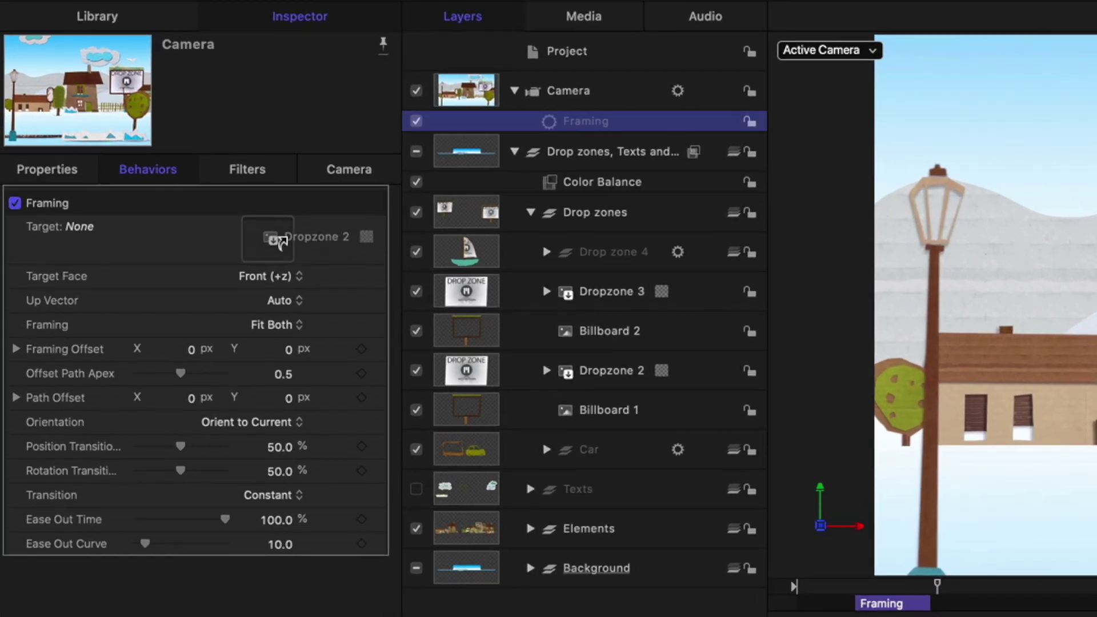
drag(281, 240, 285, 241)
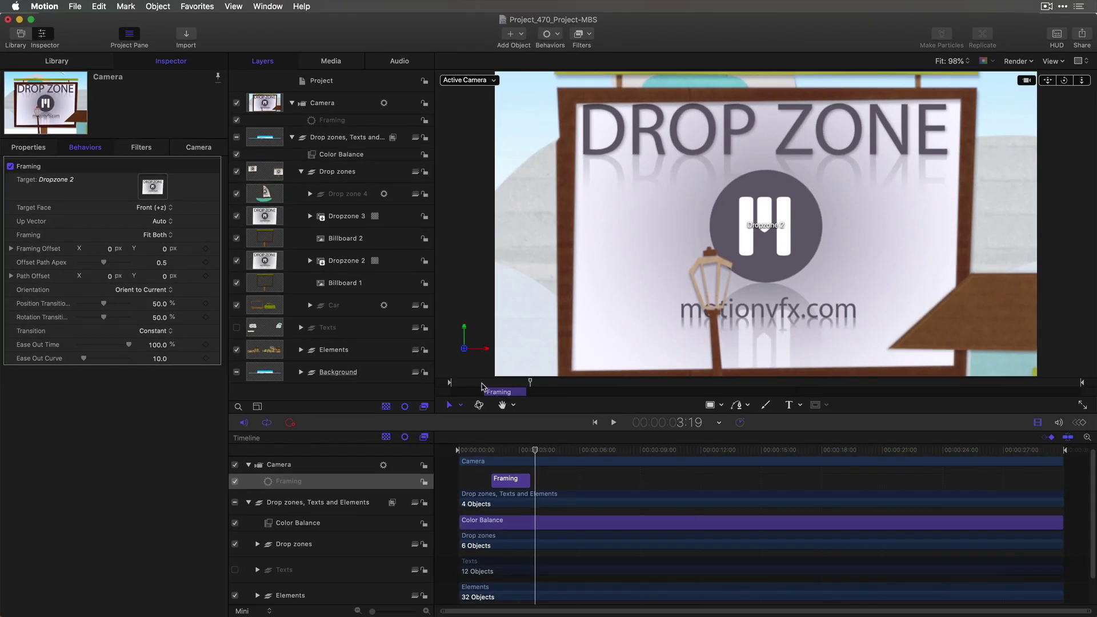
key(Home)
key(space)
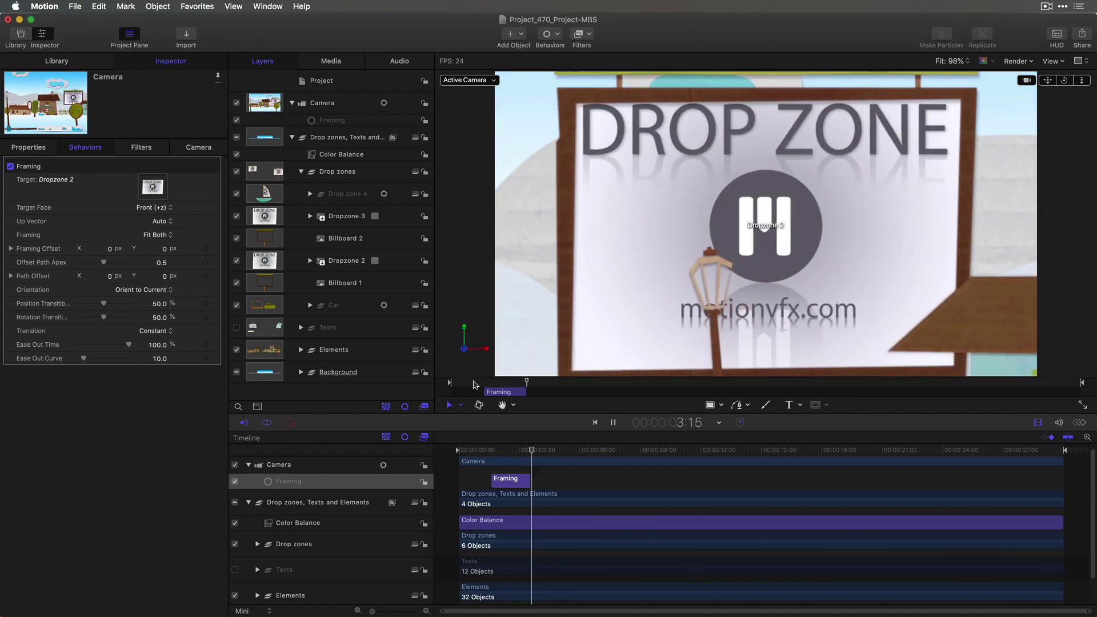
key(space)
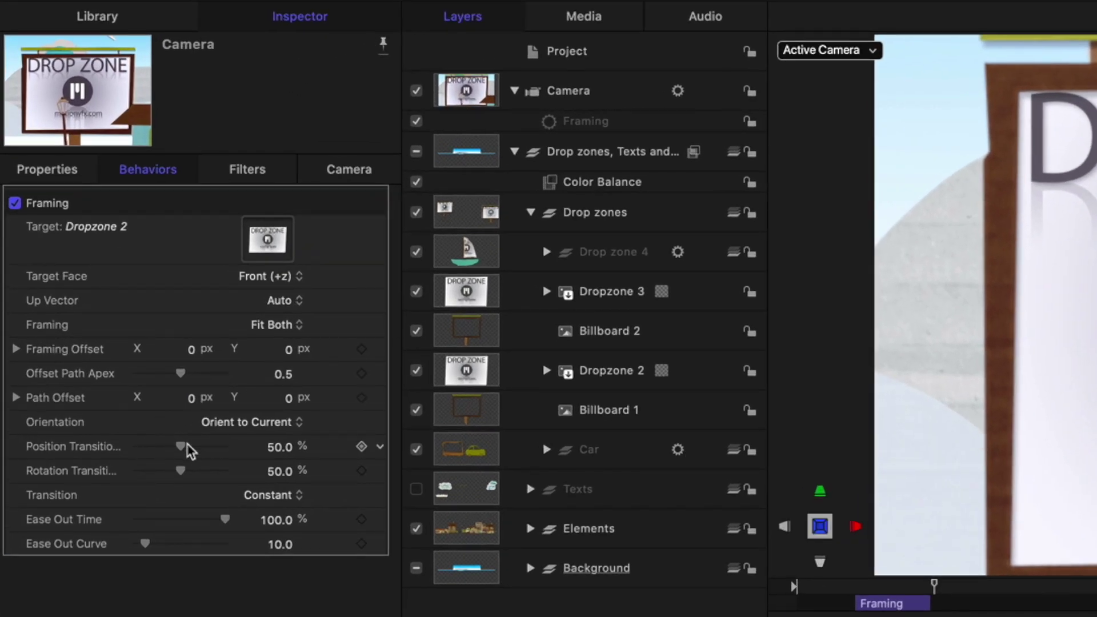
- Set Position and Rotation Transition to 100%, Orient to Final, and Ease Both transition
drag(182, 447, 254, 454)
drag(181, 472, 247, 479)
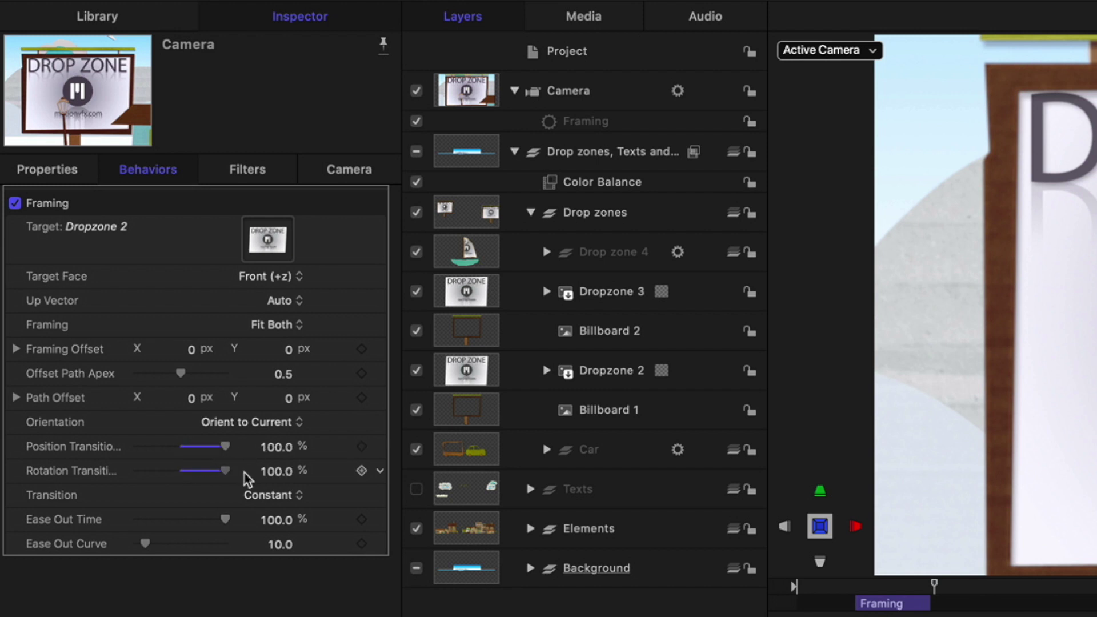
click(286, 422)
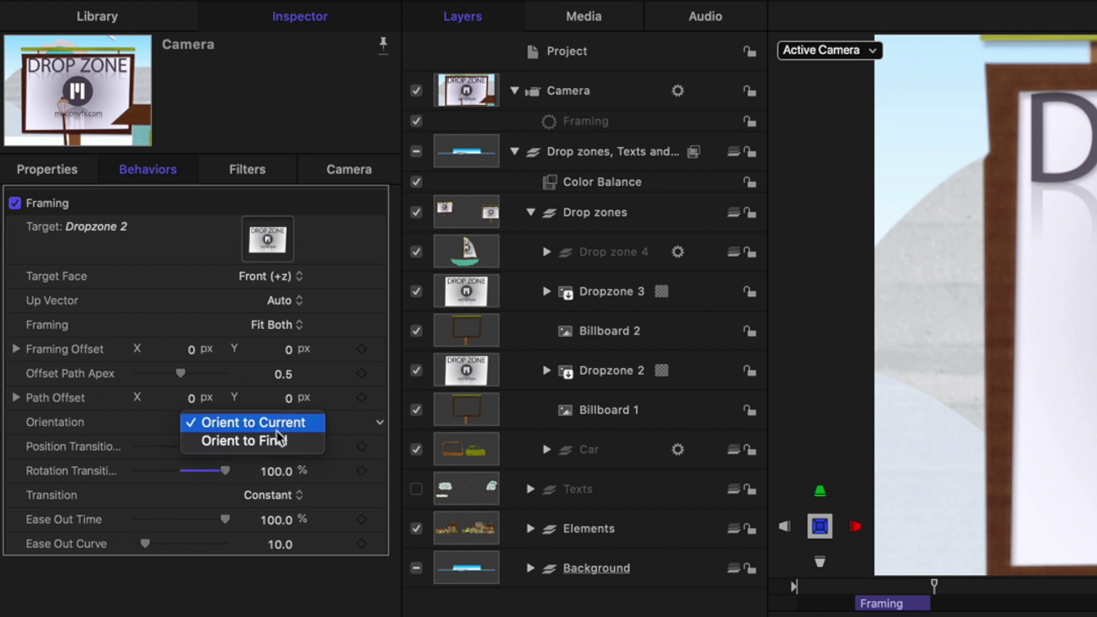
click(280, 443)
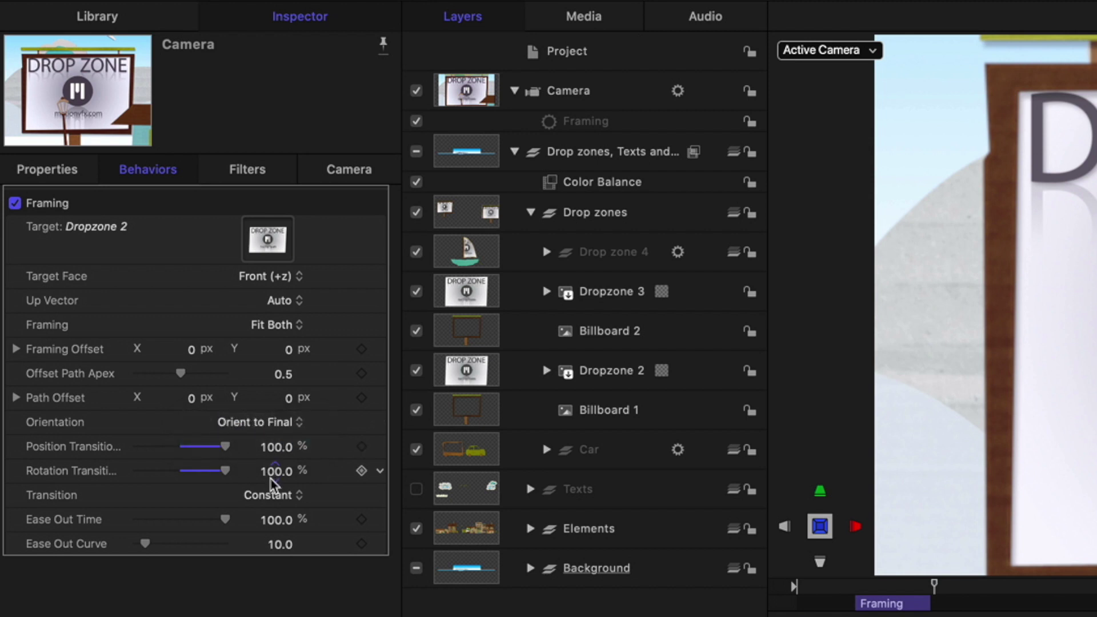
click(278, 495)
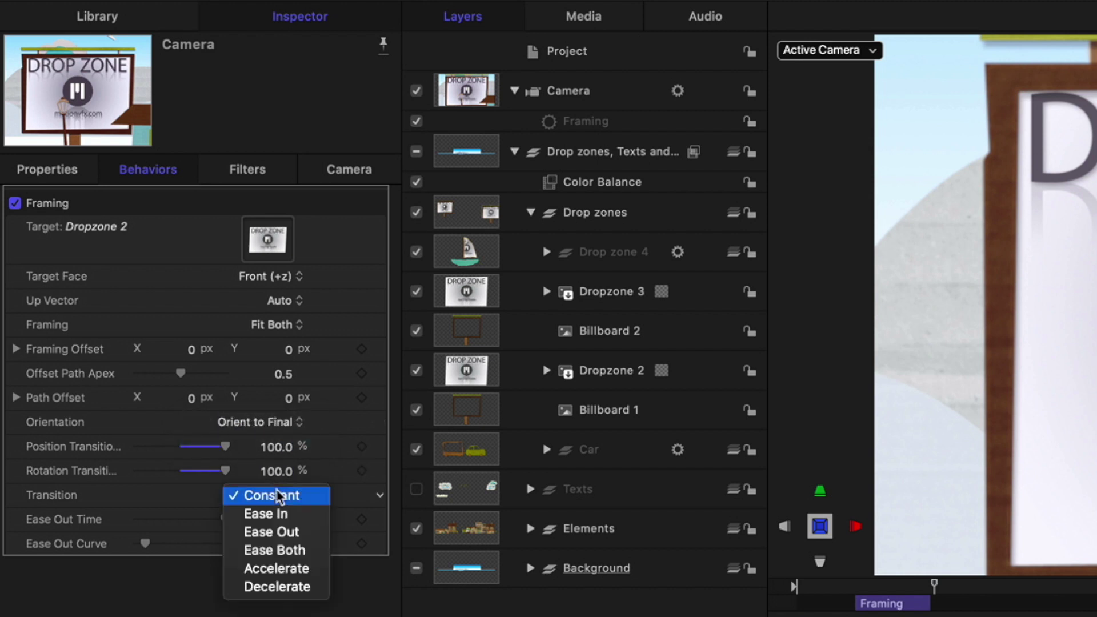
click(289, 551)
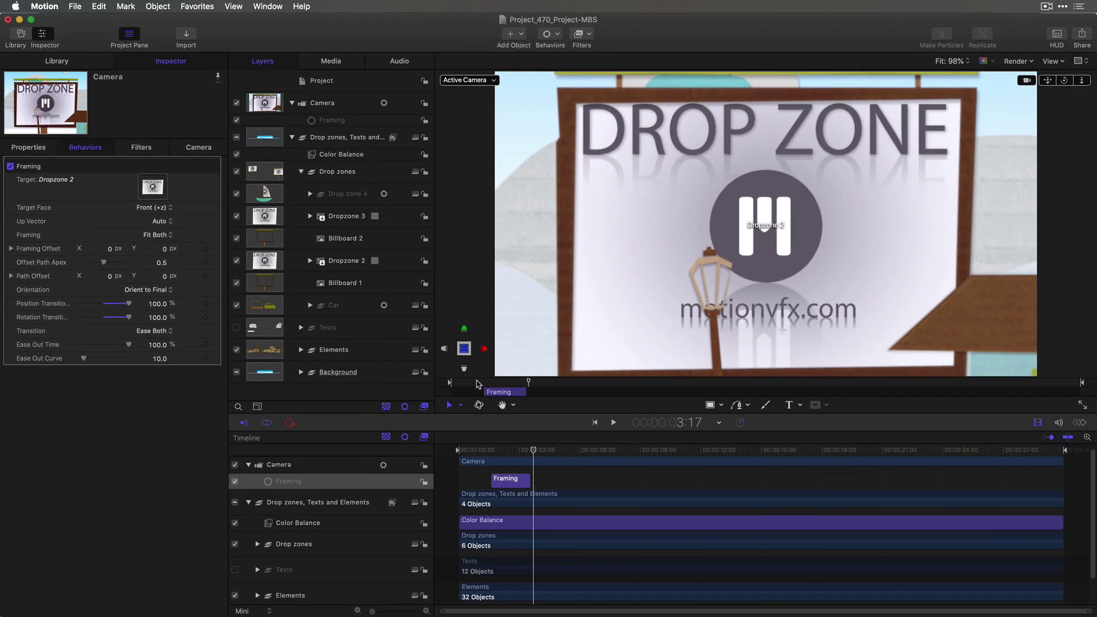
- Play the eased camera push into the billboard from before the framing move
click(478, 383)
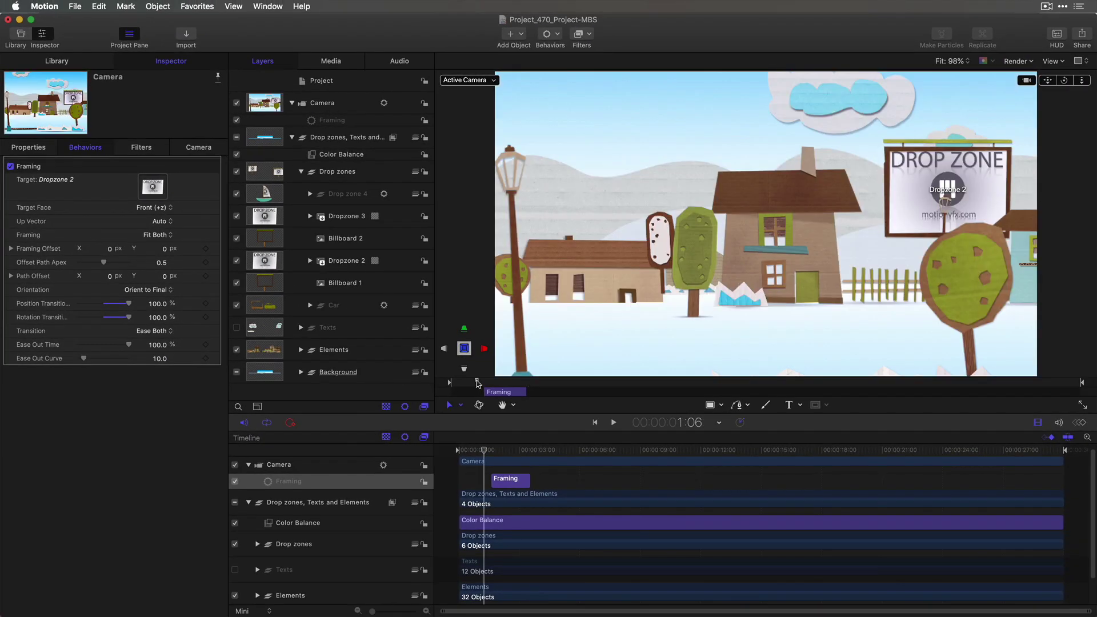
key(space)
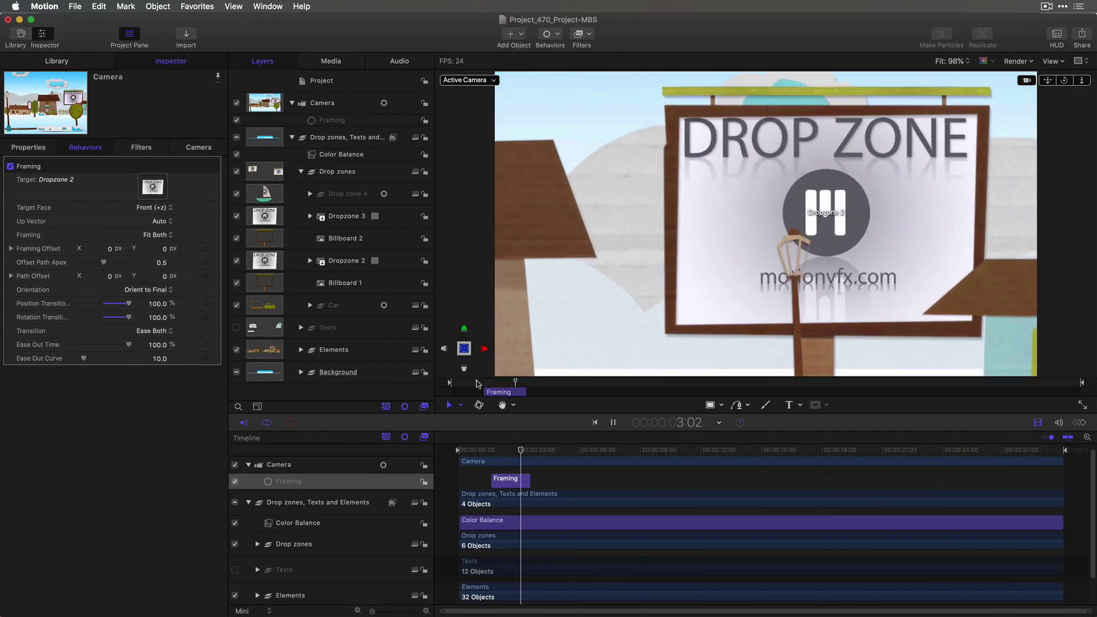
key(space)
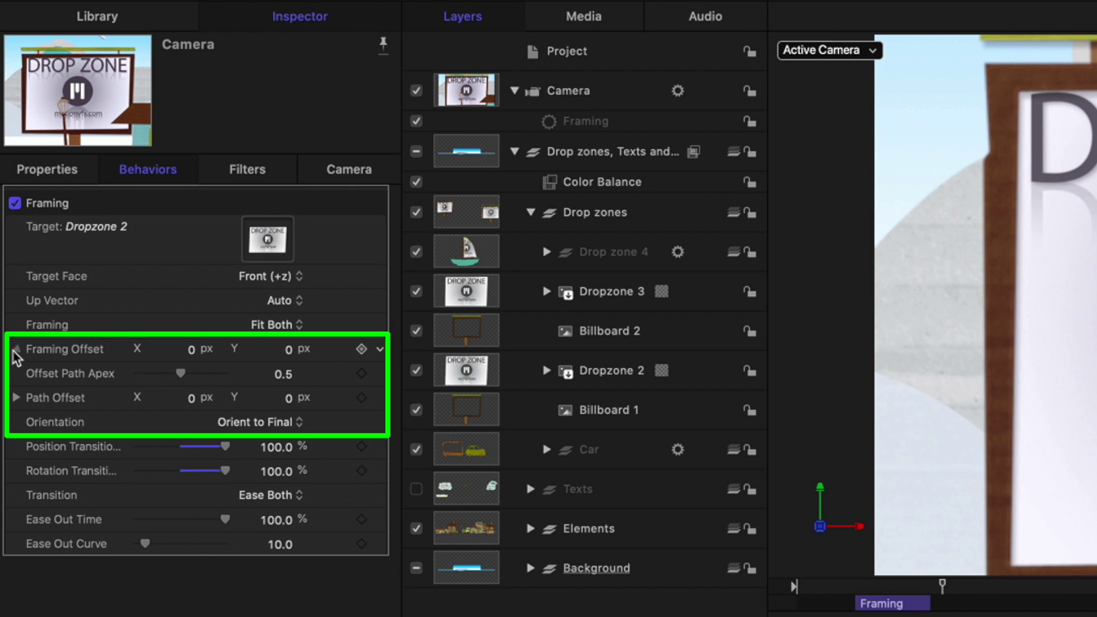
- Adjust the framing offsets so the shot sits slightly left and the sign higher
click(16, 349)
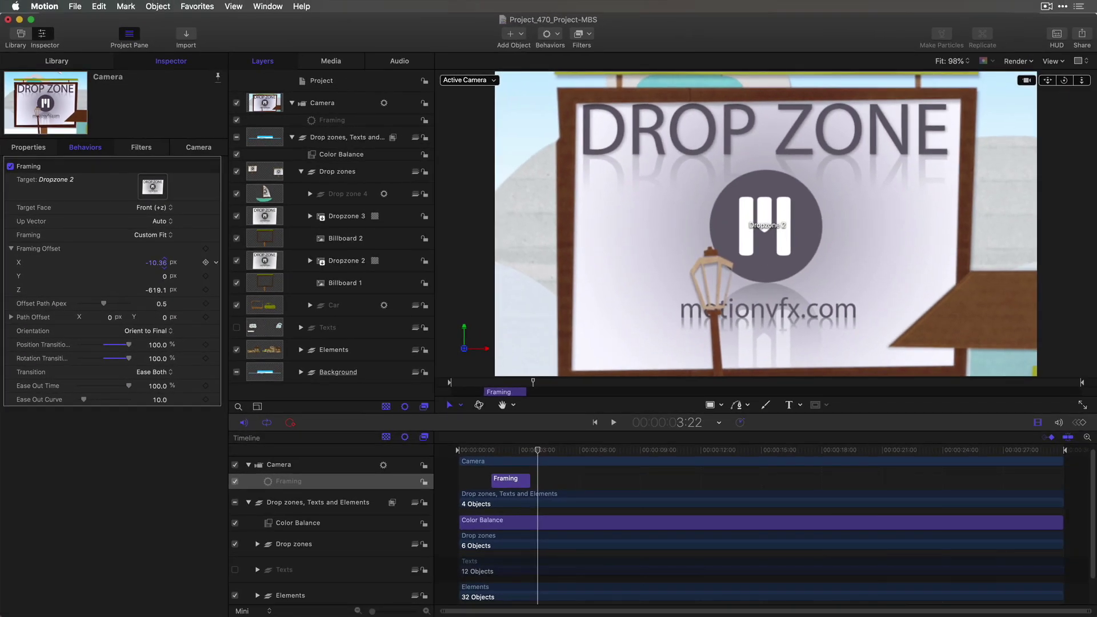
drag(246, 337, 246, 375)
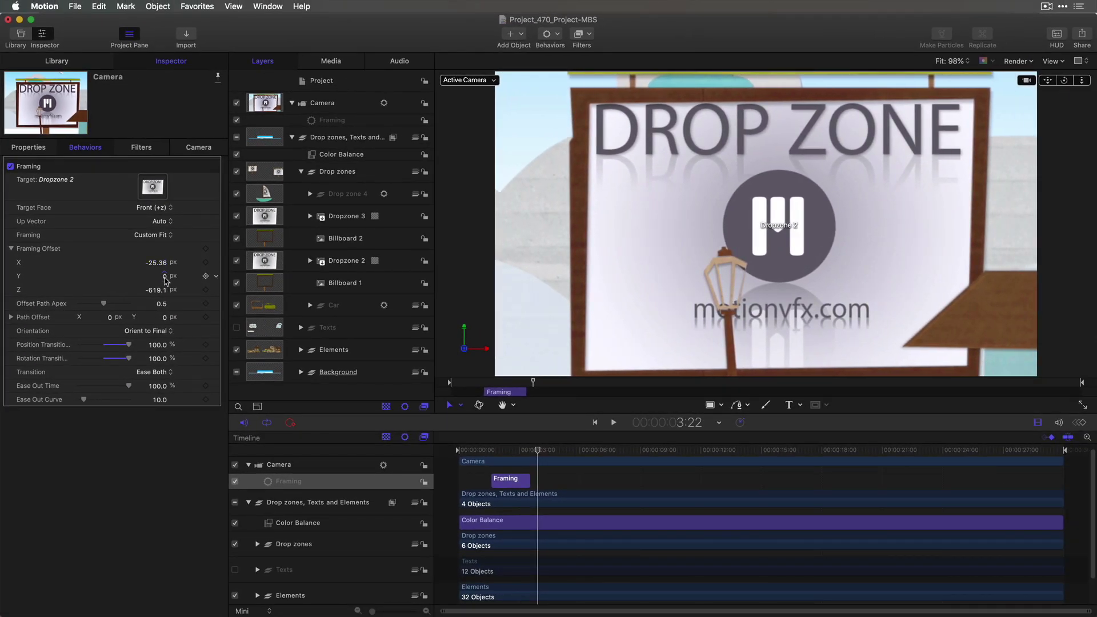
mouse_move(165, 280)
mouse_down()
mouse_move(159, 295)
mouse_move(158, 267)
mouse_move(180, 267)
mouse_up()
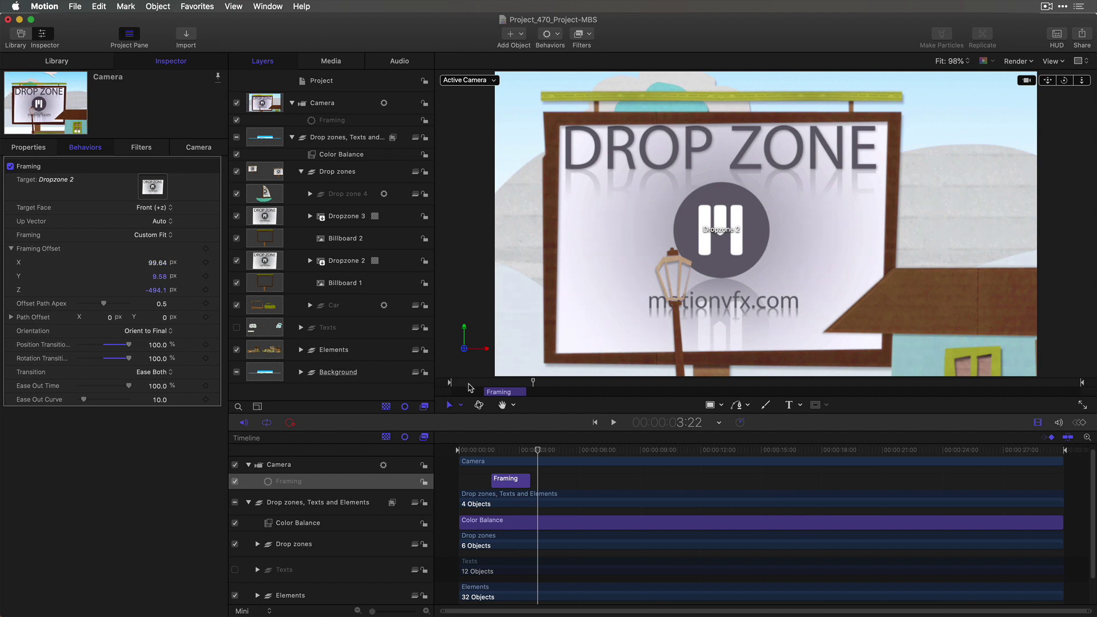
- Play the push-in from the start, stopping once it finishes, then scrub back through it
key(Home)
key(space)
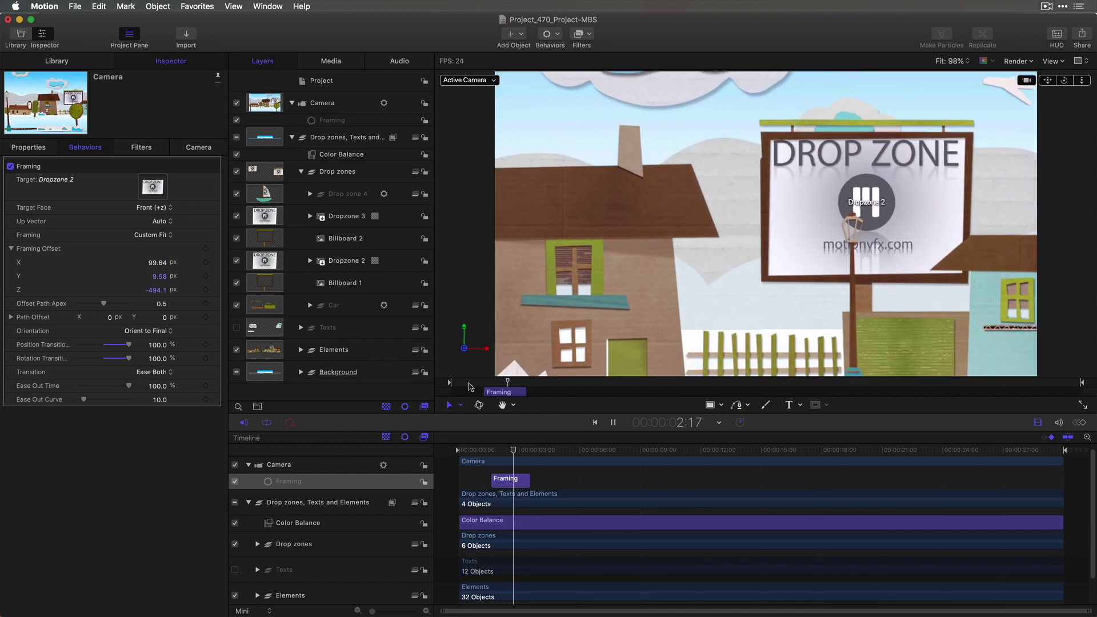
key(space)
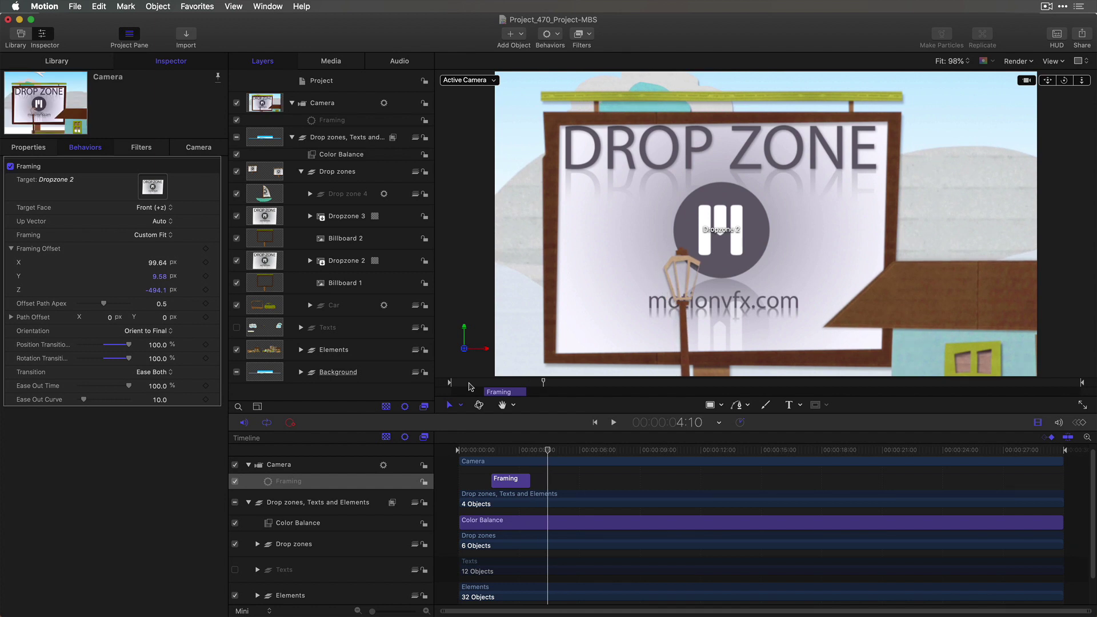
drag(470, 386, 500, 387)
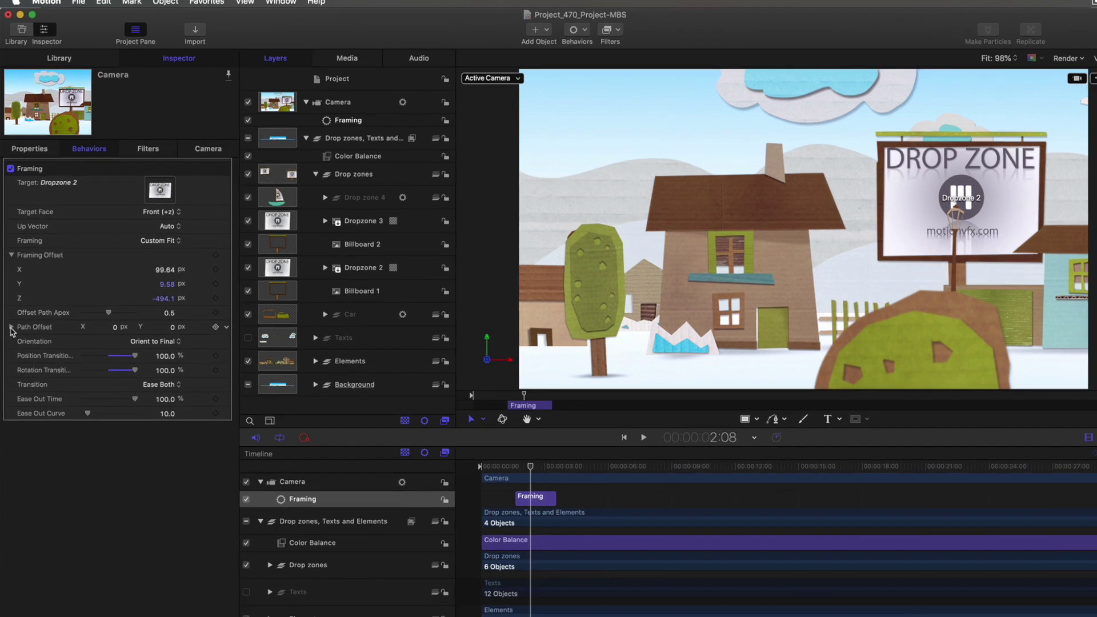
- Set the Framing behavior's Path Offset X to 239.18 px and play the curved camera move
click(11, 328)
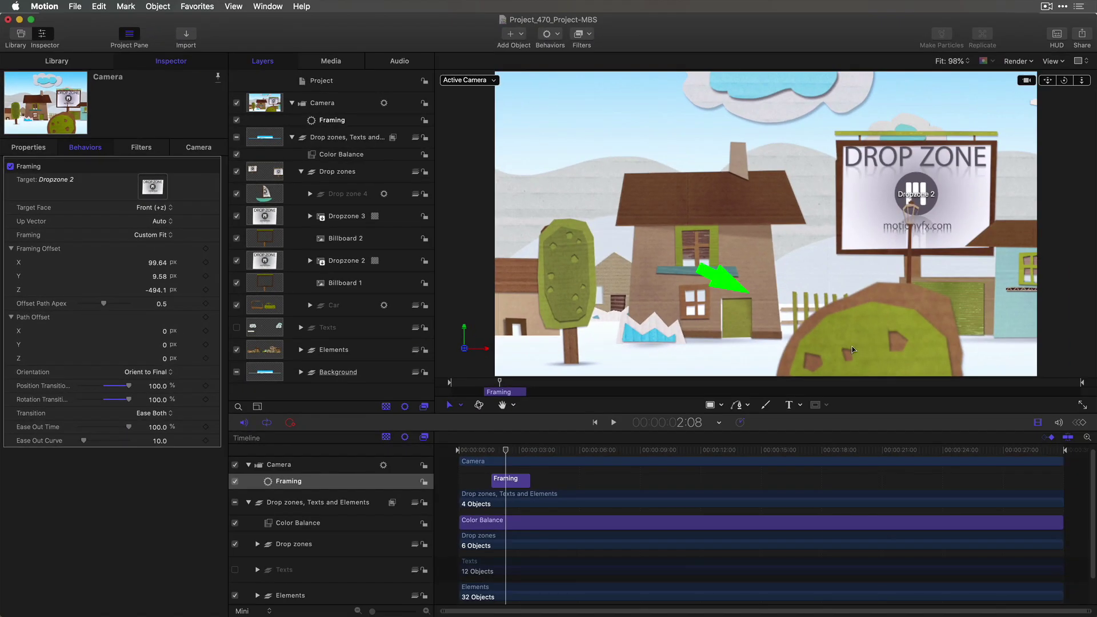
mouse_move(499, 381)
mouse_down()
mouse_move(490, 383)
mouse_move(511, 382)
mouse_move(499, 385)
mouse_up()
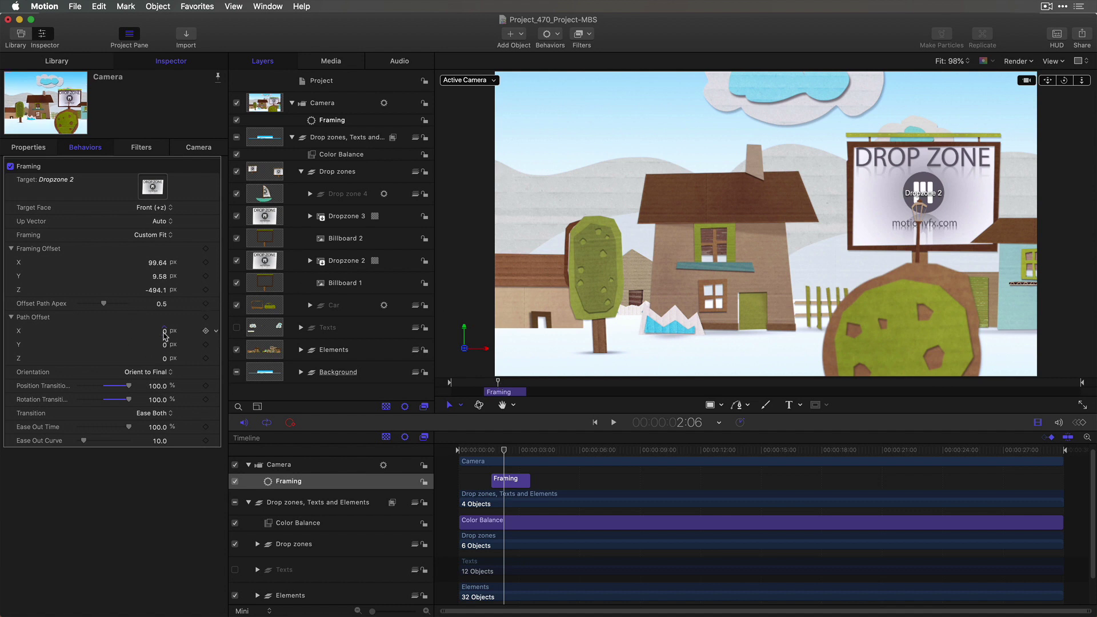
drag(159, 331, 231, 331)
click(481, 383)
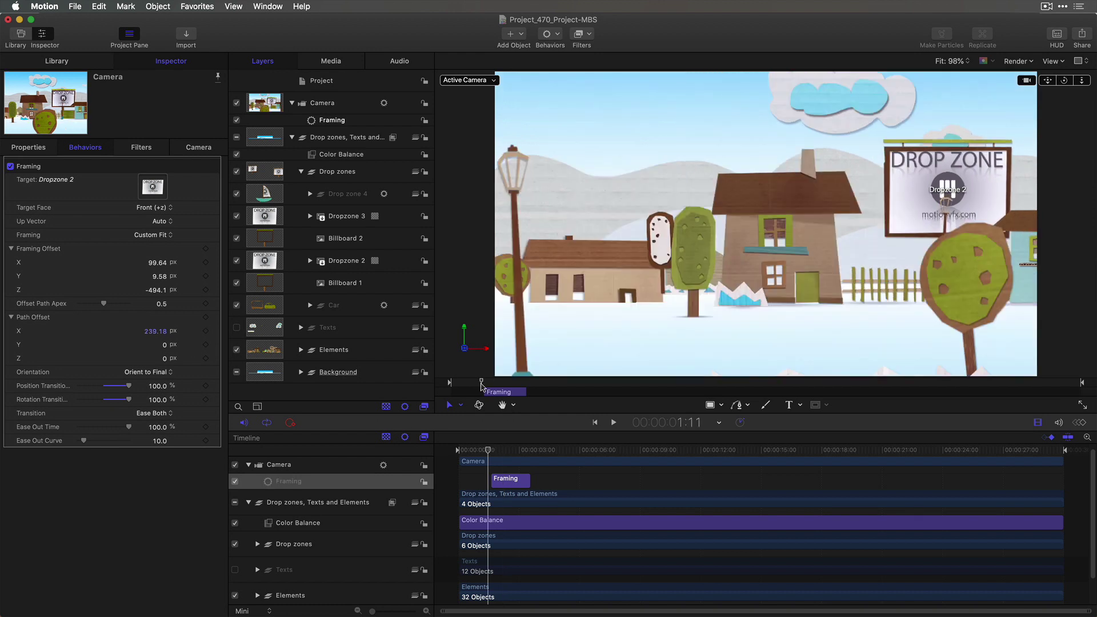
key(space)
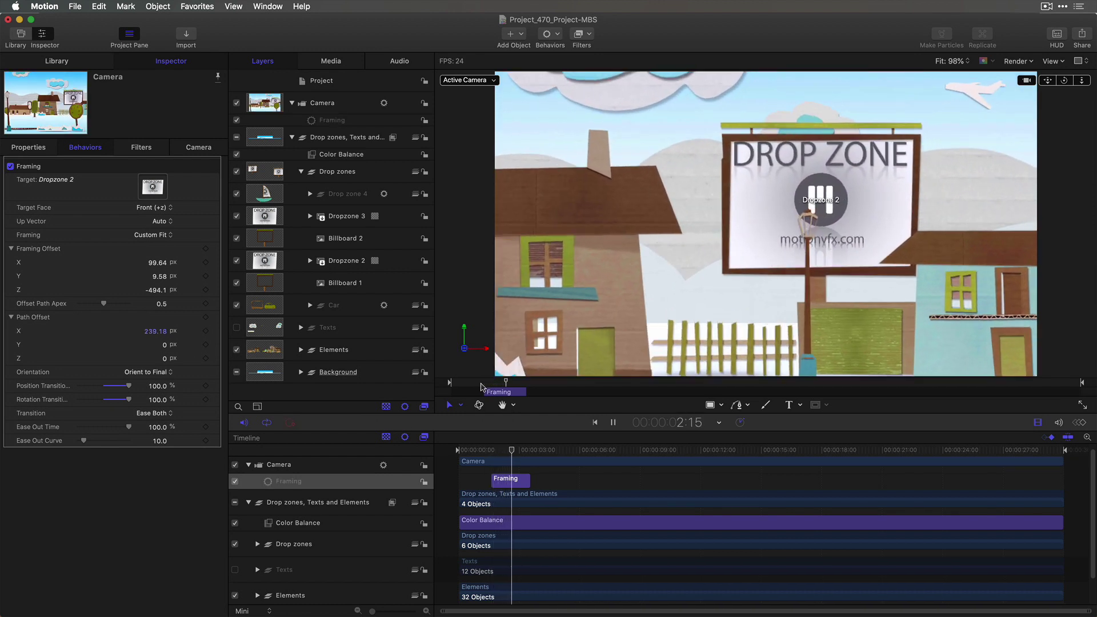
key(space)
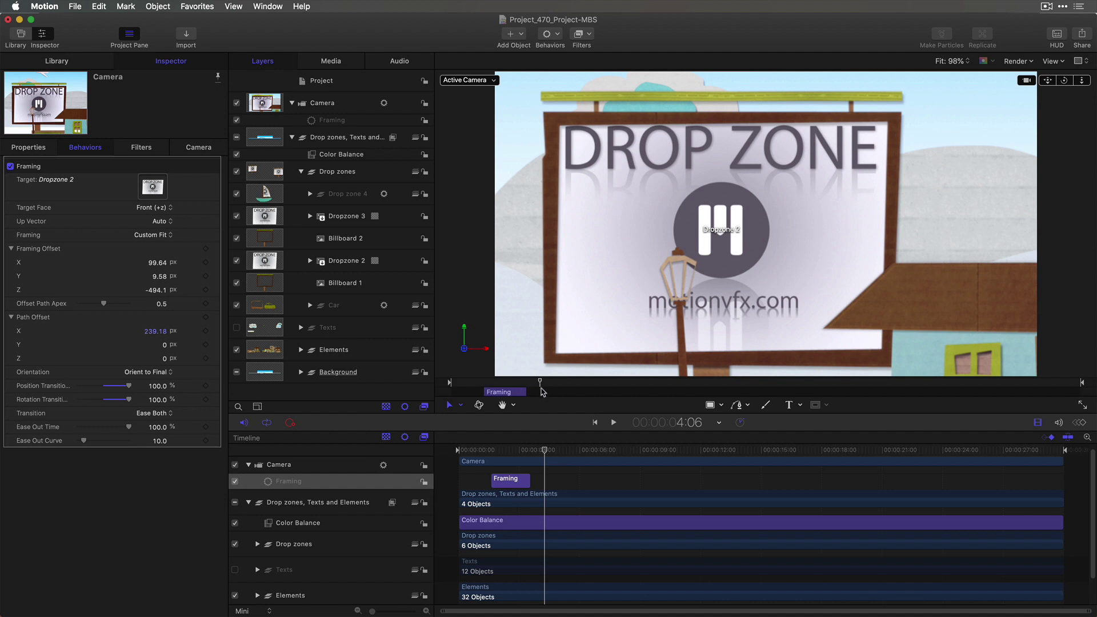
- Duplicate the Framing behavior and start the copy where the first framing ends
drag(541, 383, 547, 383)
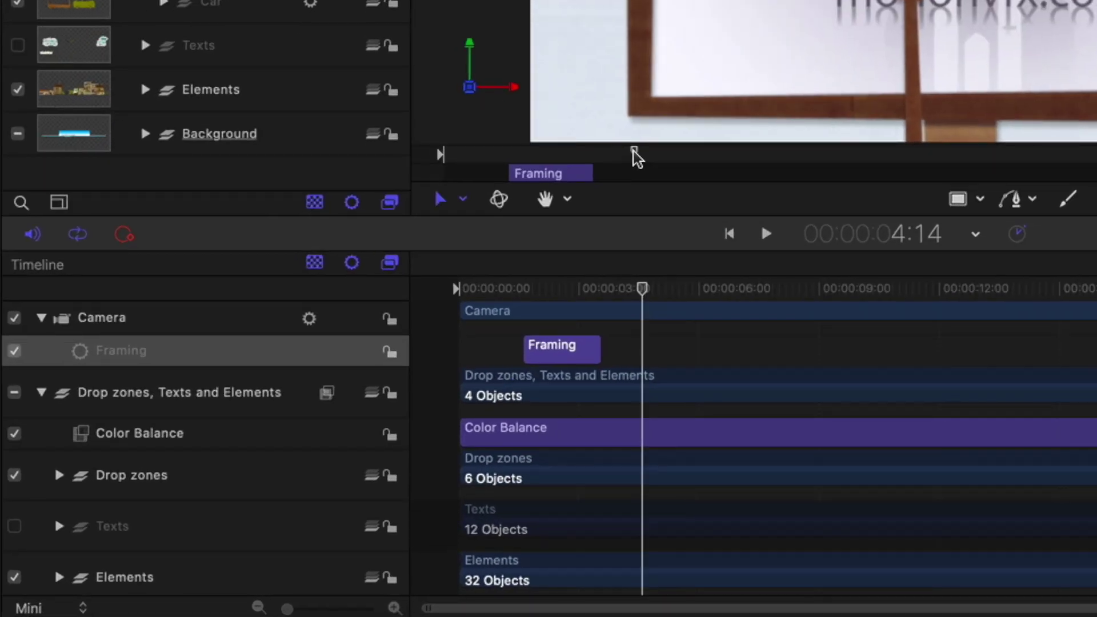
key(super+d)
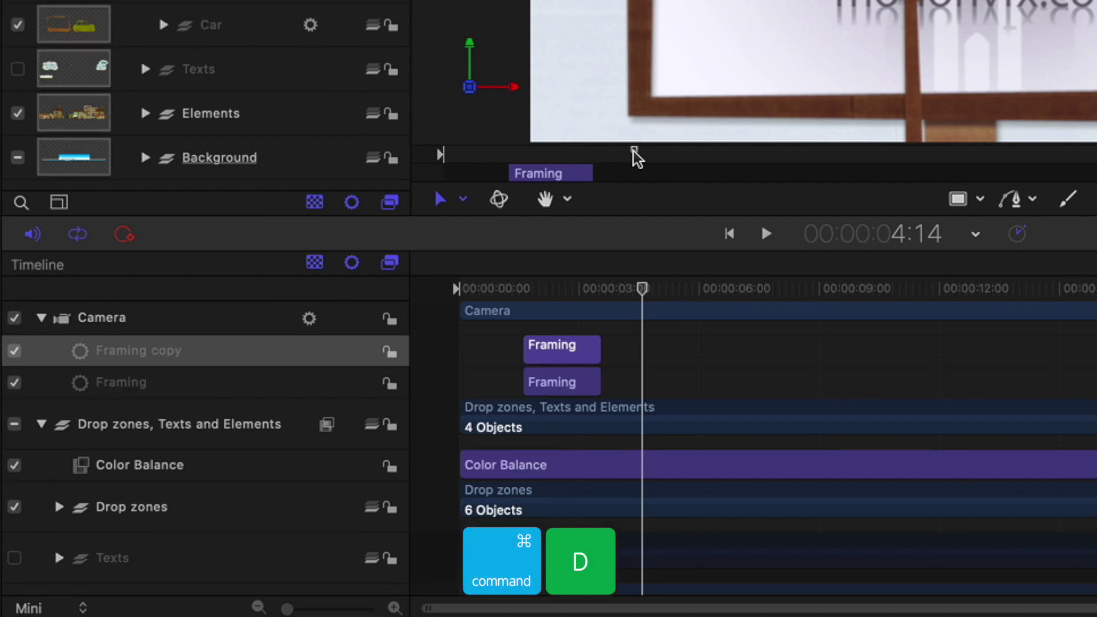
key(shift+bracketleft)
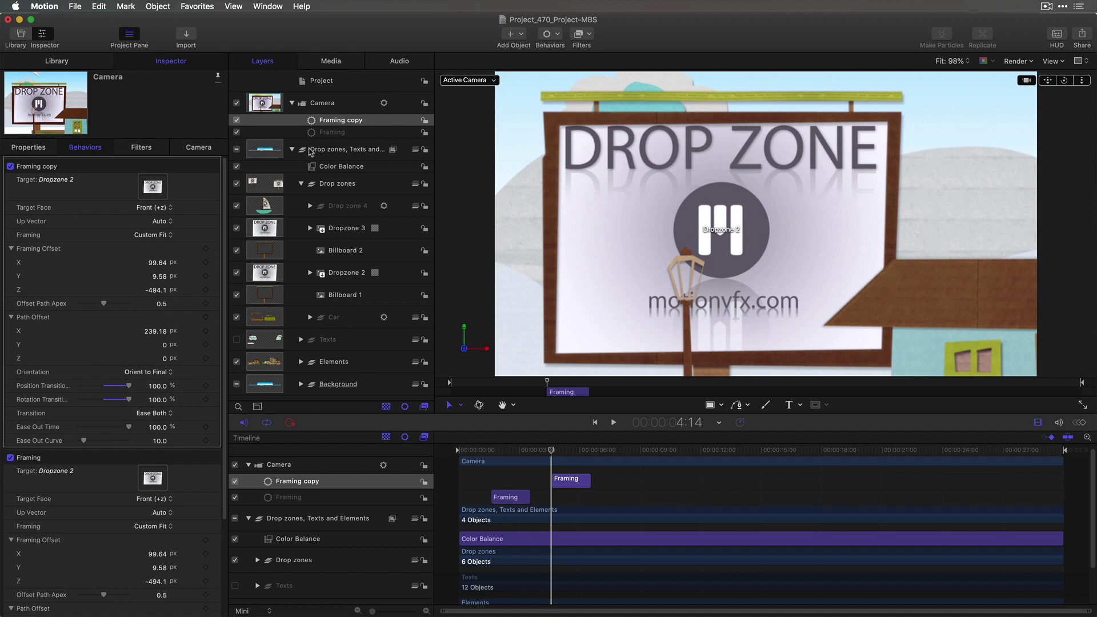
- Set the Framing copy's target to the Drop zones, Texts and Elements group and preview it
drag(307, 152, 151, 186)
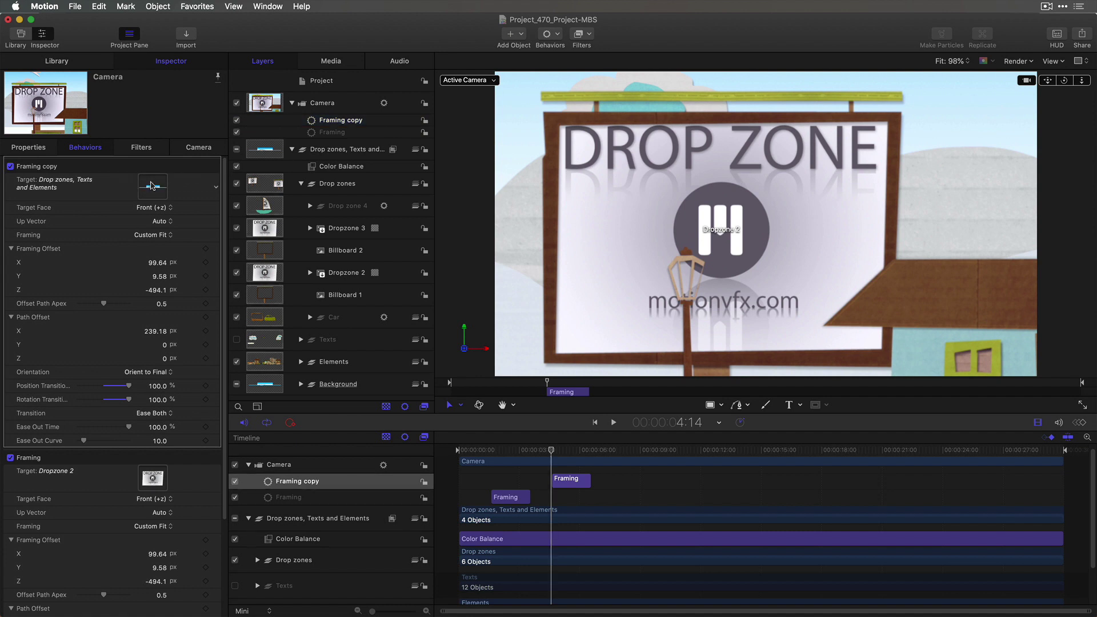
key(space)
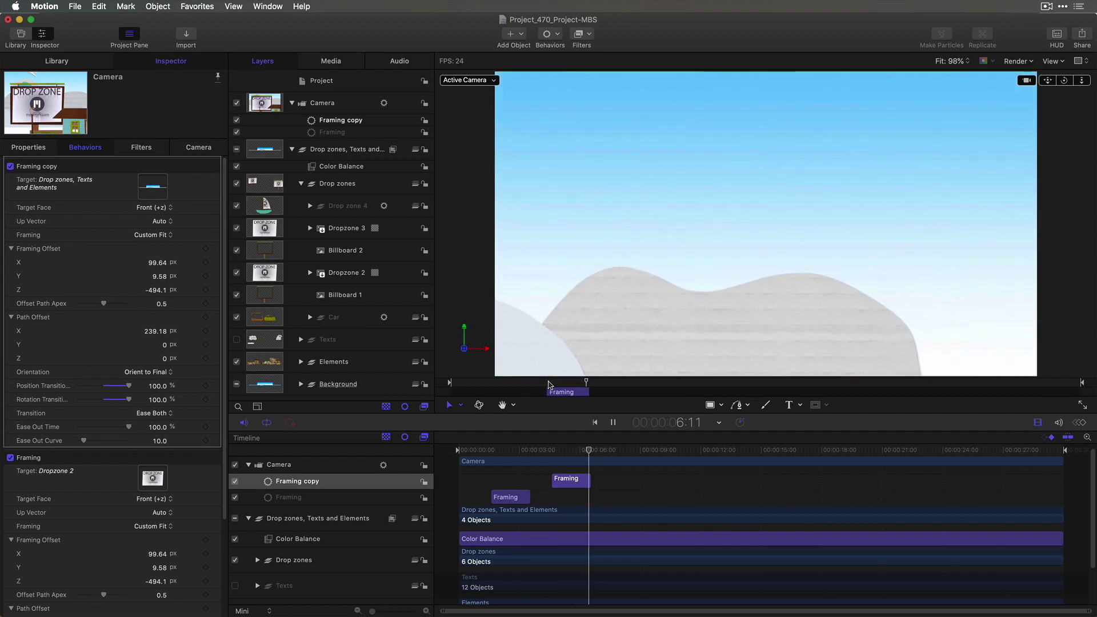
key(space)
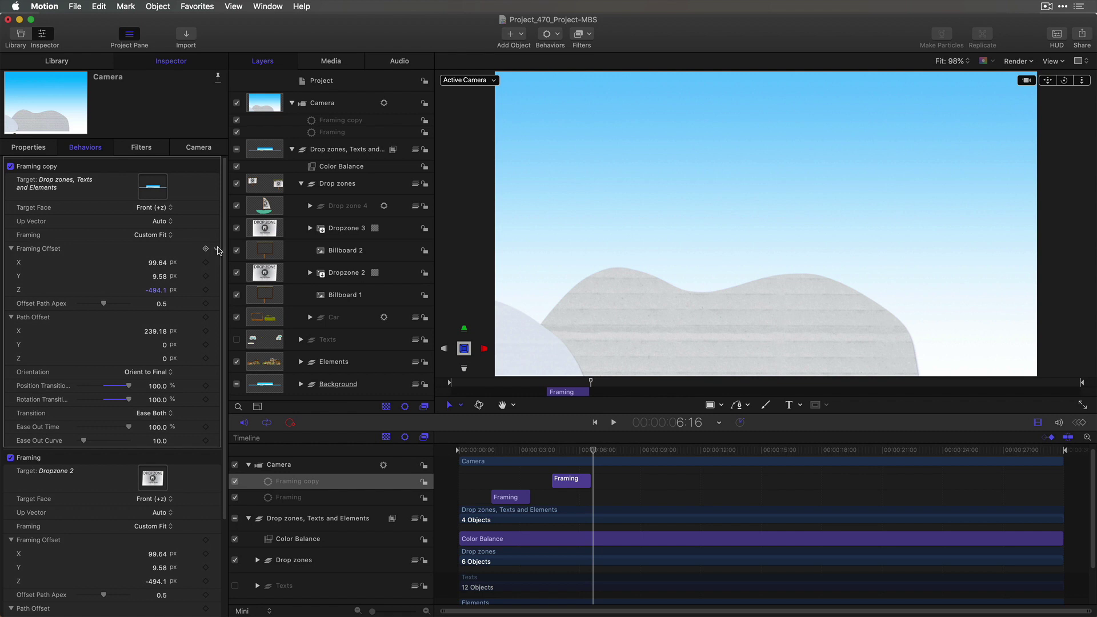
- Reset Framing Offset, then set it to X -4208.0, Y -710.47, Z 2728.76 px
click(219, 250)
click(246, 253)
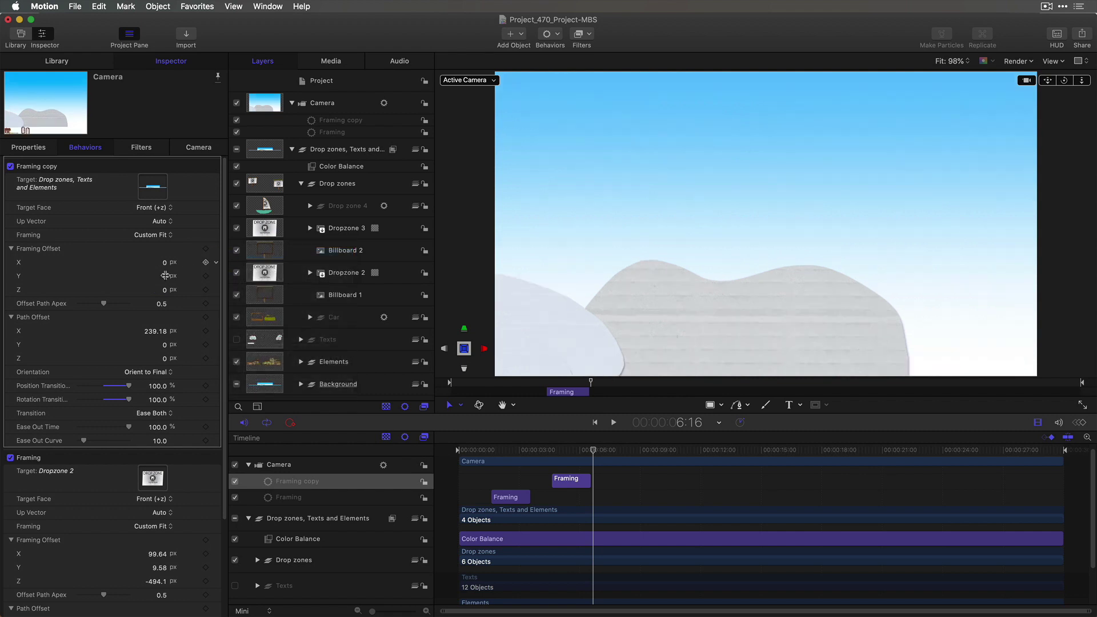
mouse_move(165, 292)
mouse_down()
mouse_move(217, 292)
mouse_move(167, 286)
mouse_move(164, 262)
mouse_move(165, 278)
mouse_up()
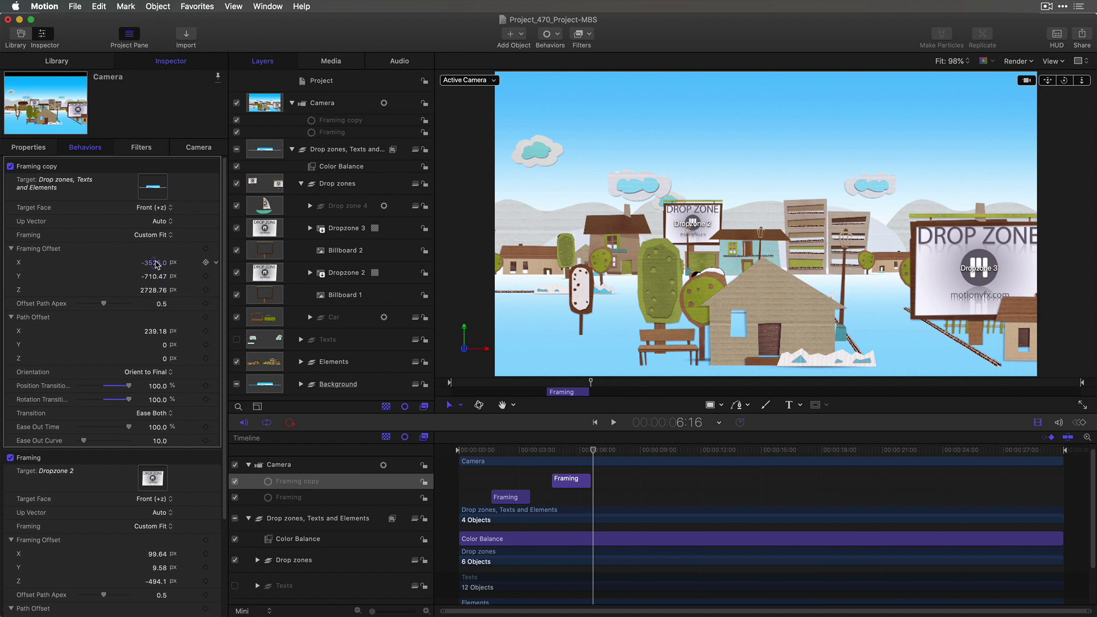
drag(156, 264, 156, 265)
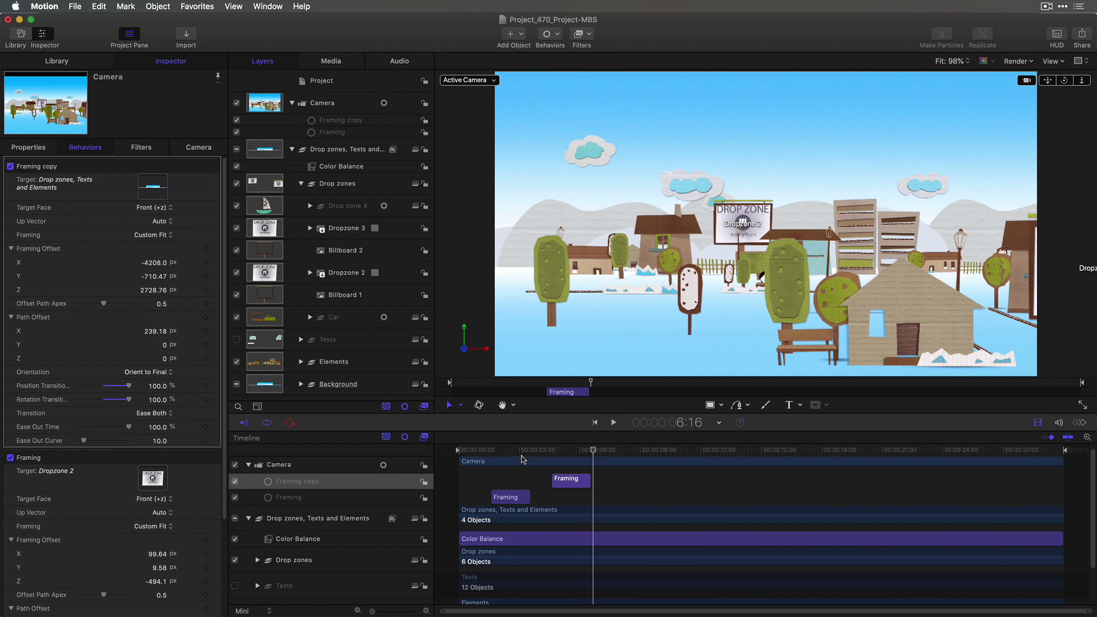
click(479, 450)
key(space)
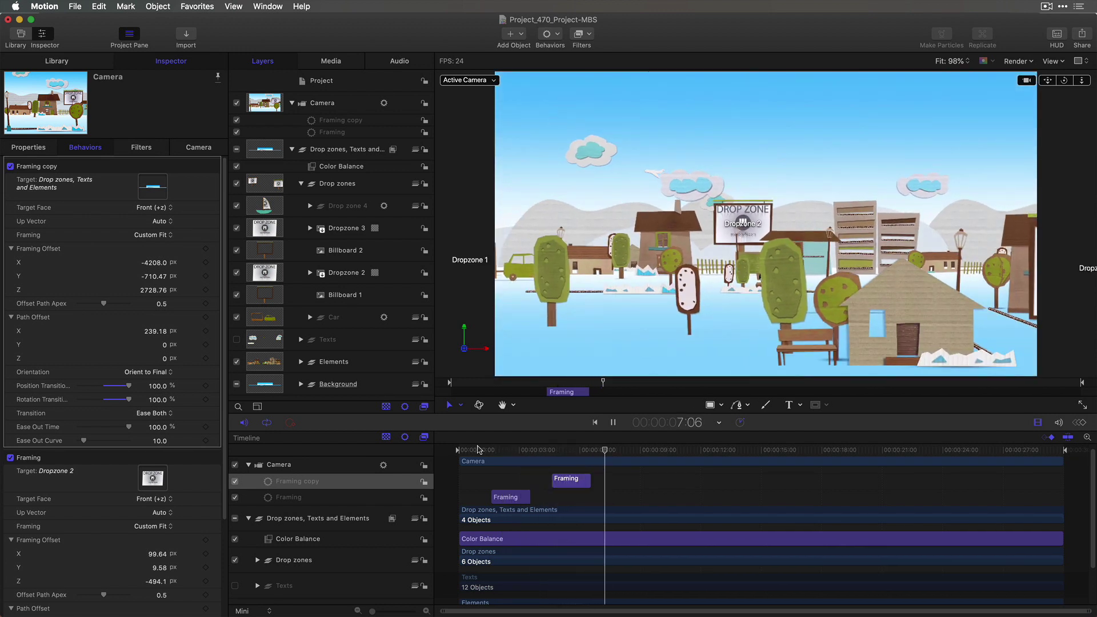
key(space)
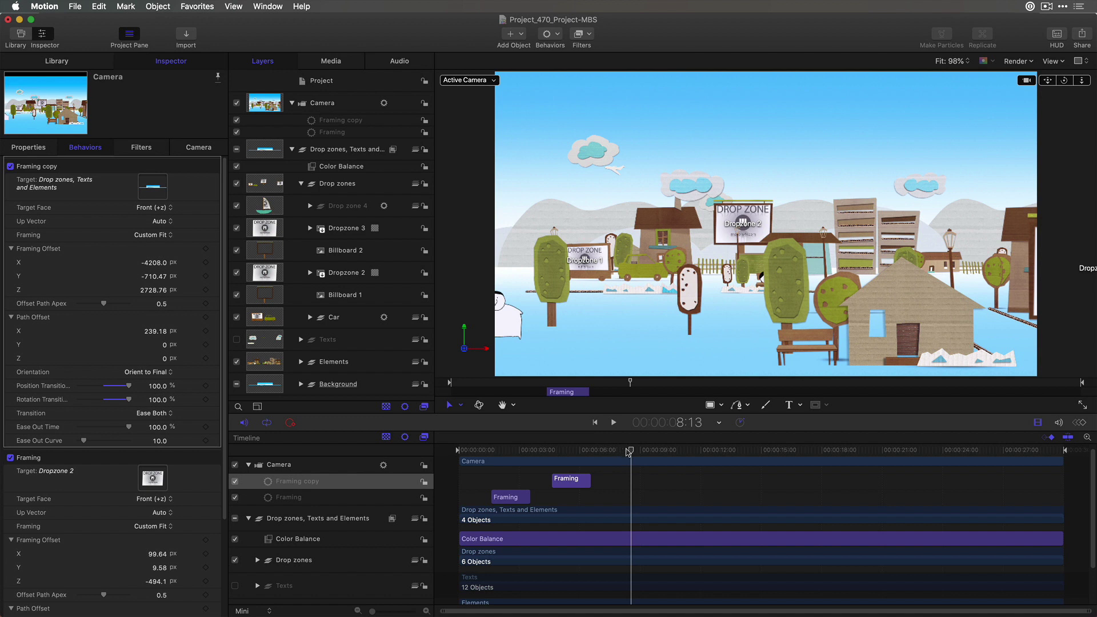
mouse_move(628, 451)
mouse_down()
mouse_move(595, 452)
mouse_move(623, 453)
mouse_up()
- Duplicate Framing copy starting at 8:01, target the Car layer, and preview the follow
key(super+d)
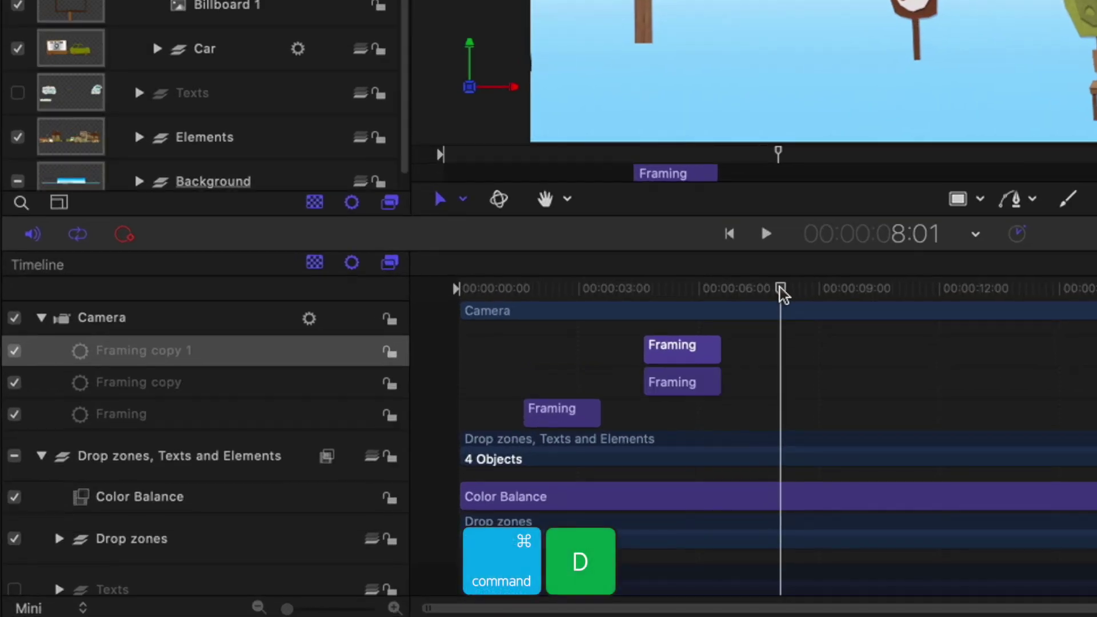
key(shift+bracketleft)
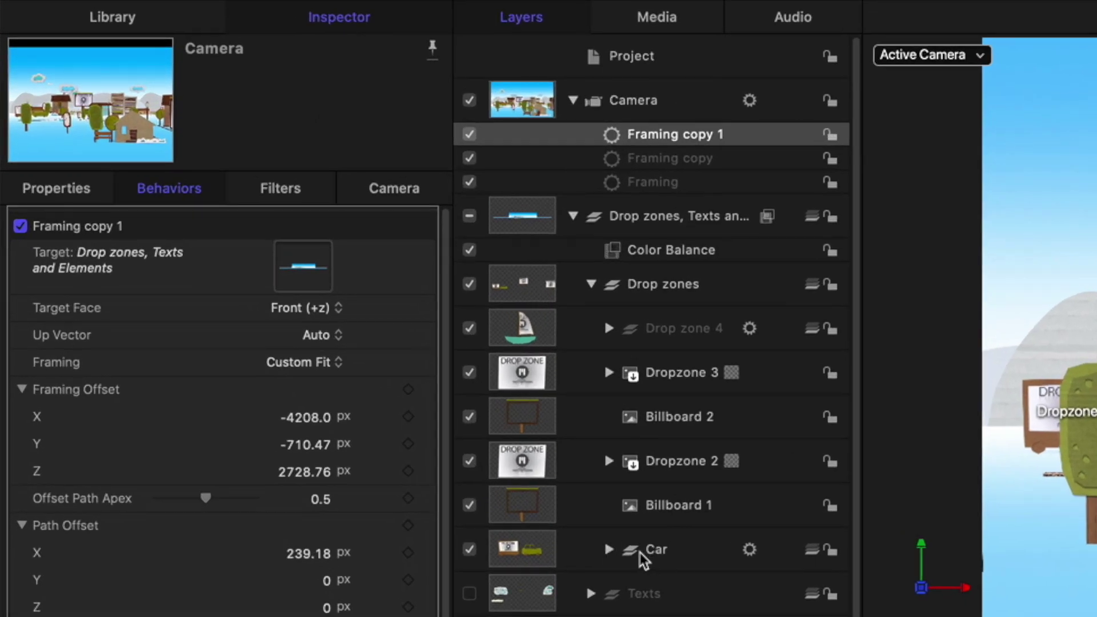
drag(640, 553, 303, 278)
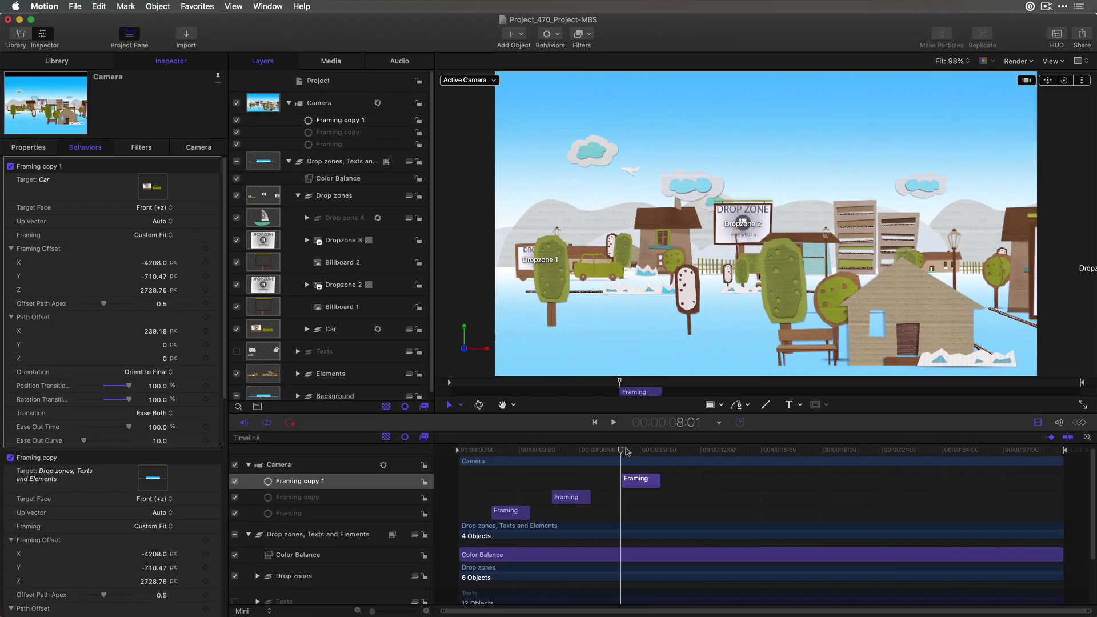
key(space)
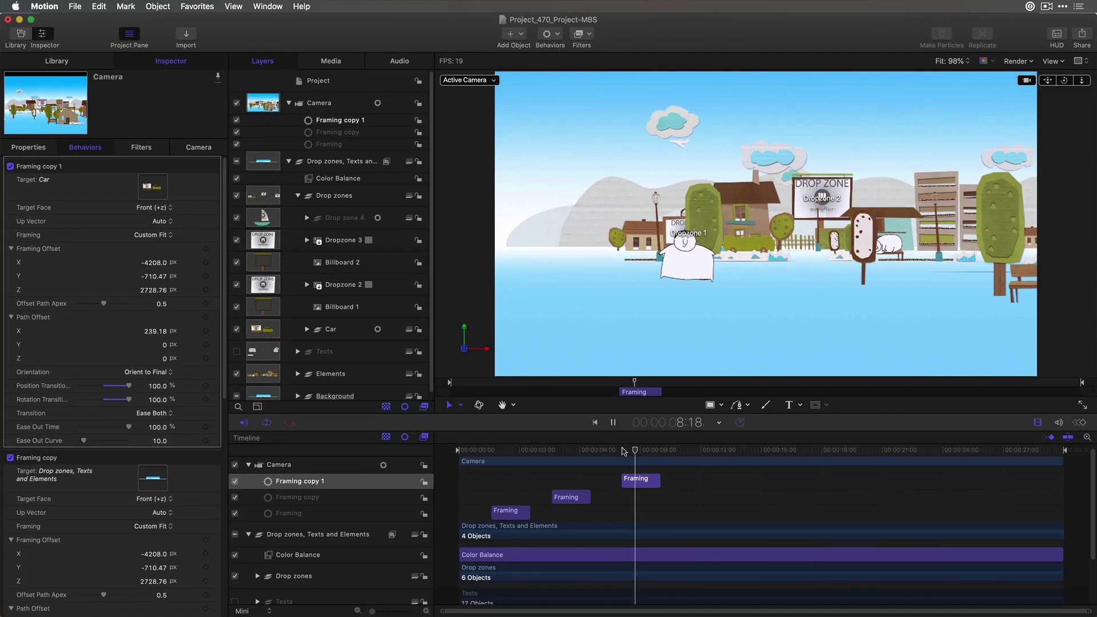
click(622, 450)
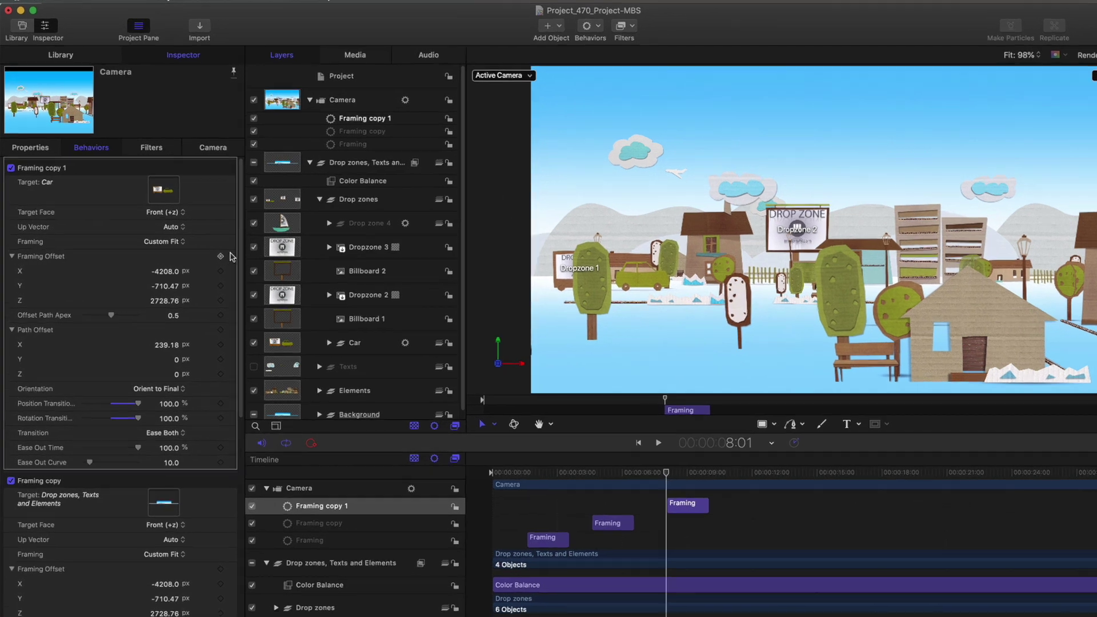
- Reset Framing copy 1's Framing Offset and Path Offset X to 0, and choose Orient to Current
right_click(213, 248)
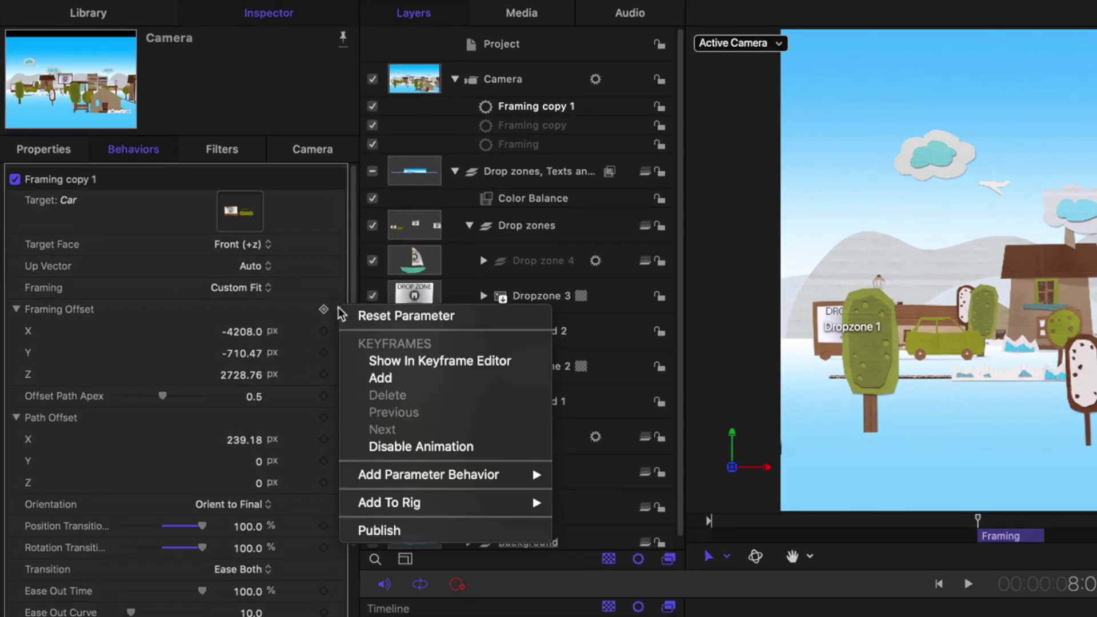
click(387, 317)
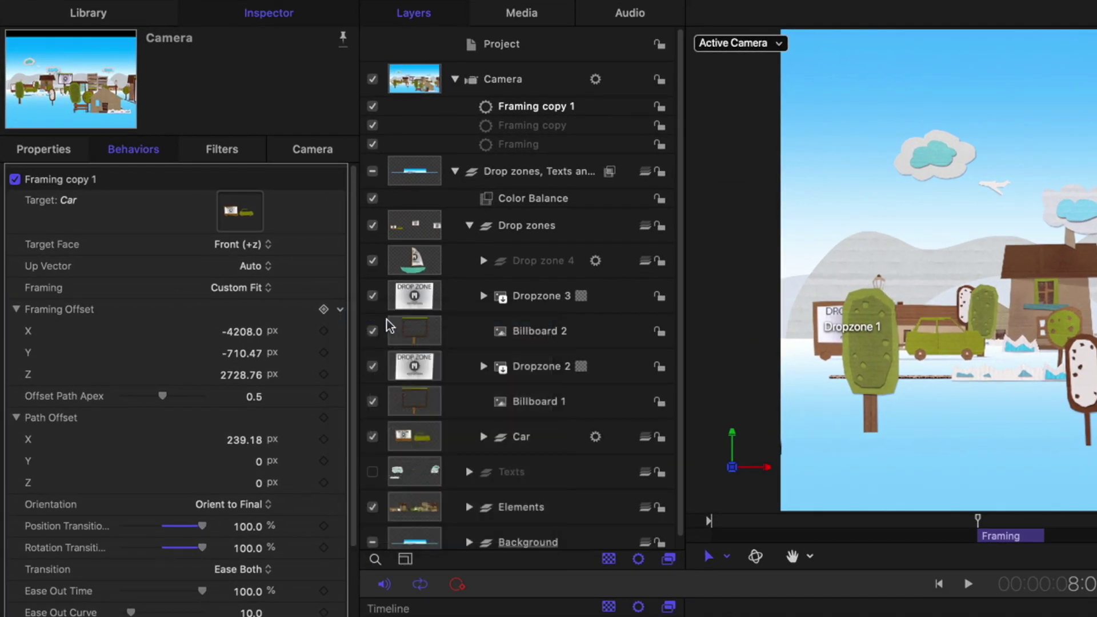
click(338, 423)
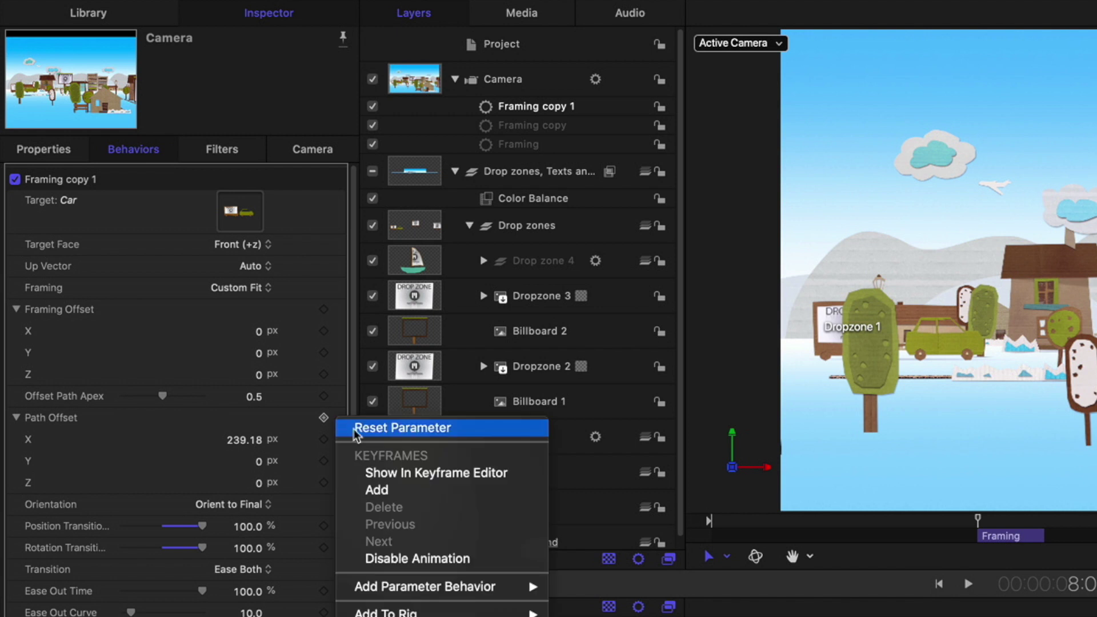
click(355, 429)
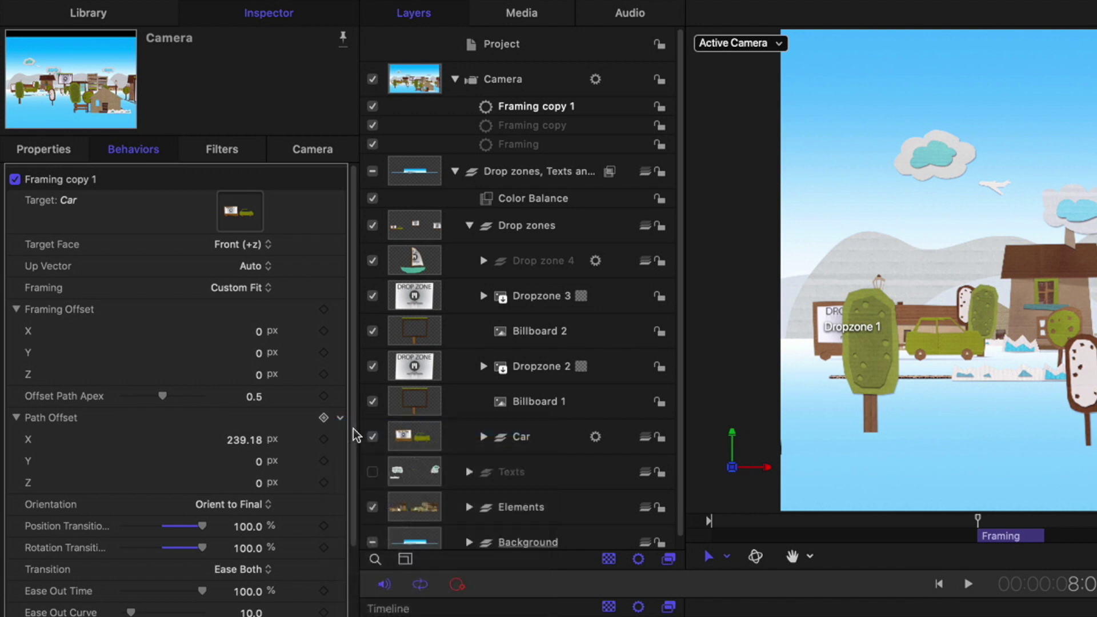
click(248, 504)
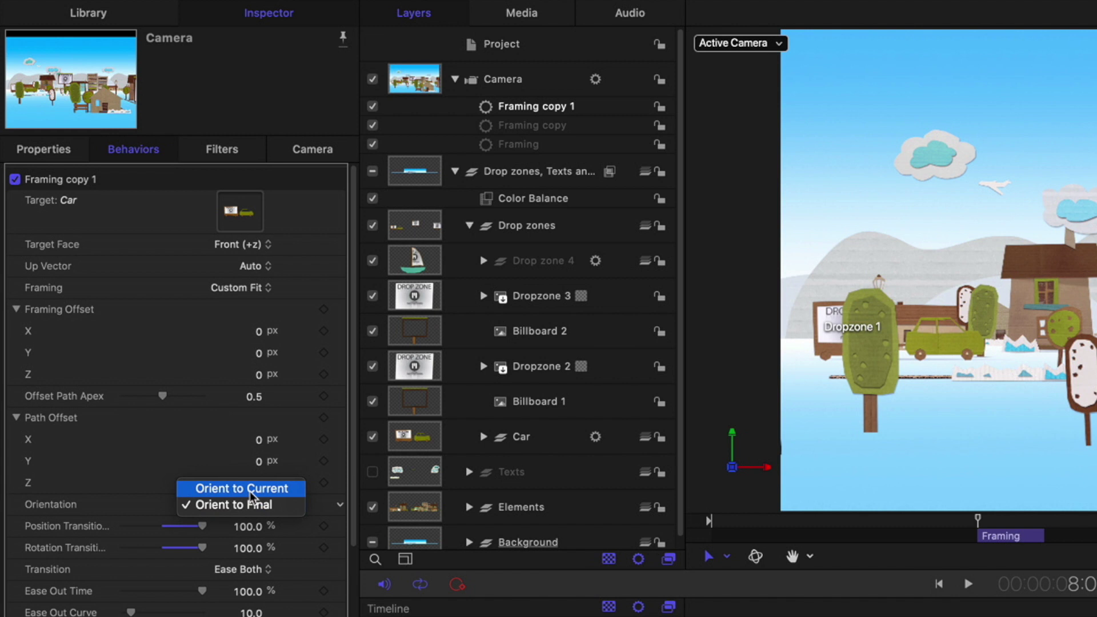
click(241, 489)
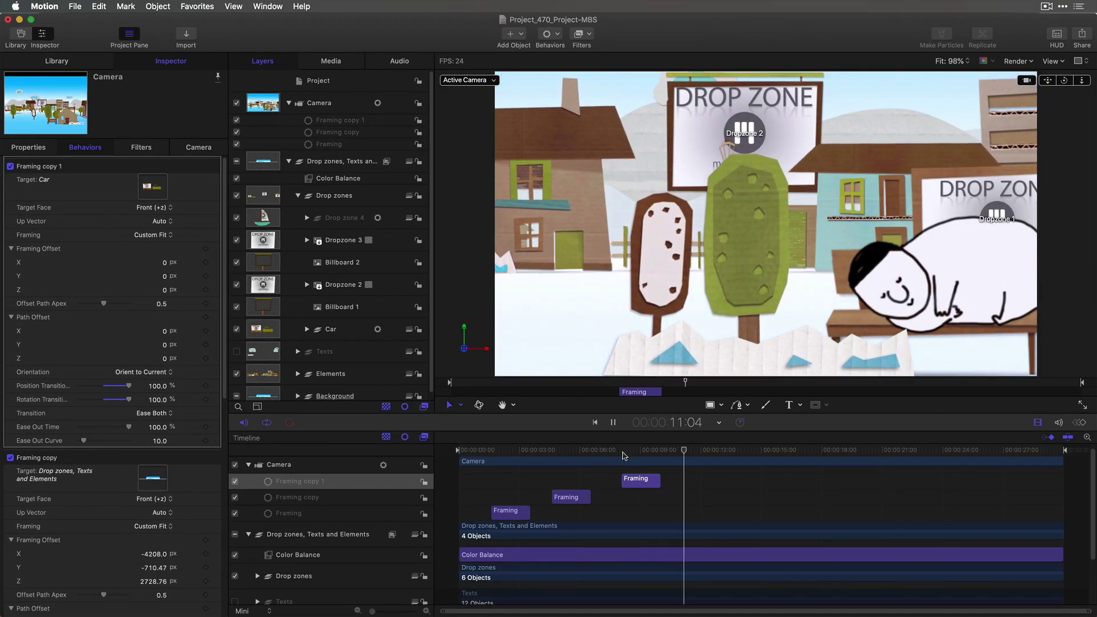
key(space)
- Lower Framing copy 1's Position Transition to 69.85% and Rotation Transition to 68.55%, then preview
mouse_move(625, 452)
mouse_down()
mouse_move(698, 451)
mouse_move(624, 452)
mouse_move(679, 458)
mouse_move(663, 479)
mouse_move(677, 479)
mouse_move(627, 453)
mouse_move(653, 452)
mouse_up()
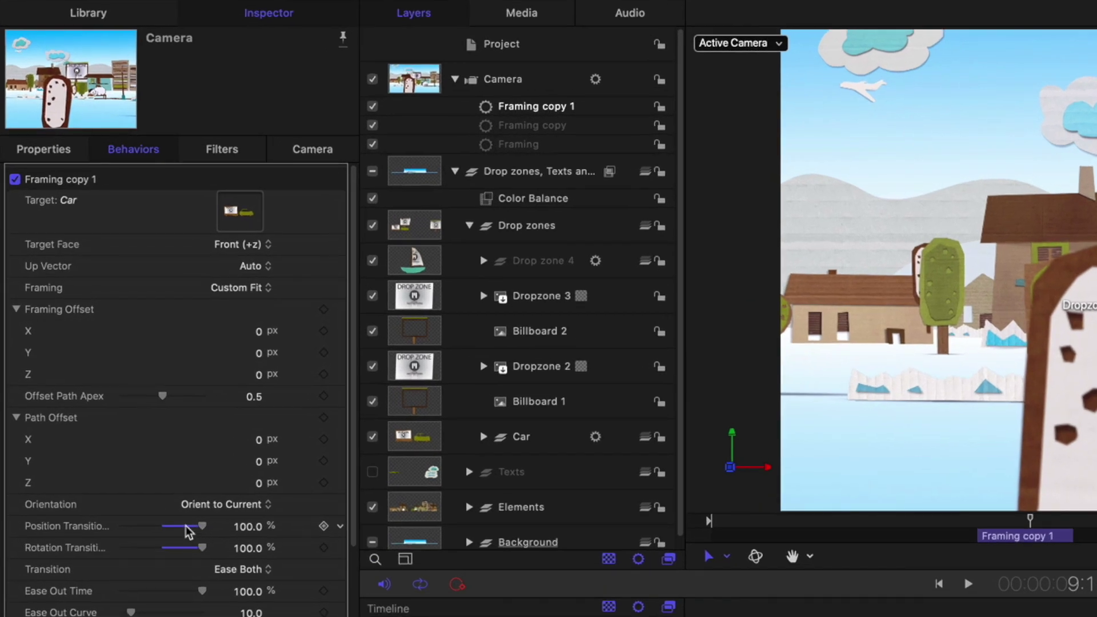
drag(186, 526, 178, 552)
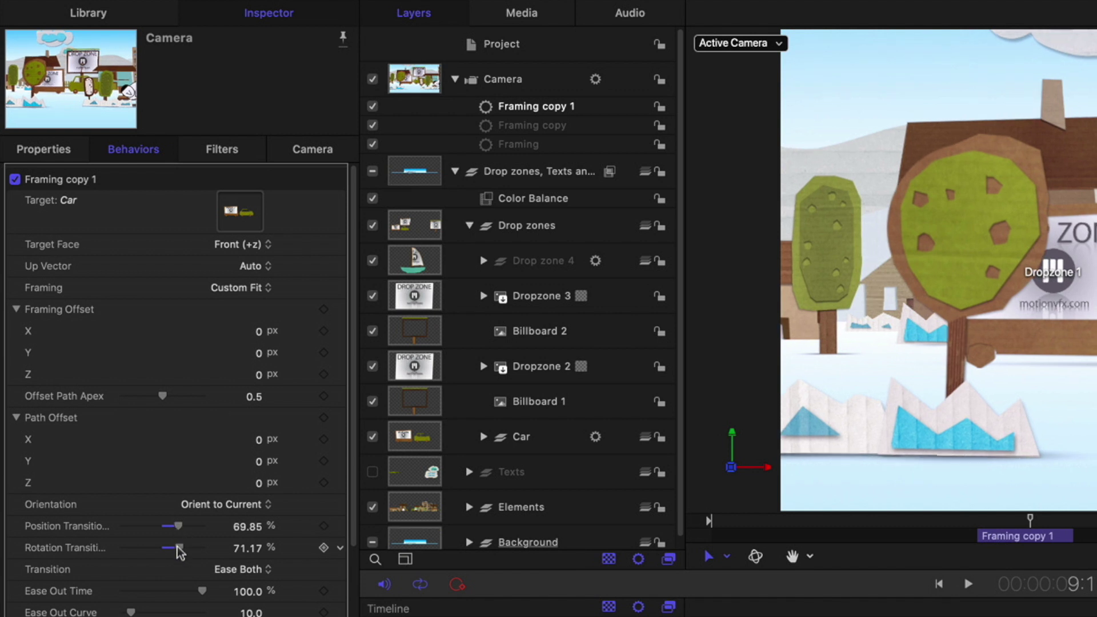
drag(180, 552, 178, 552)
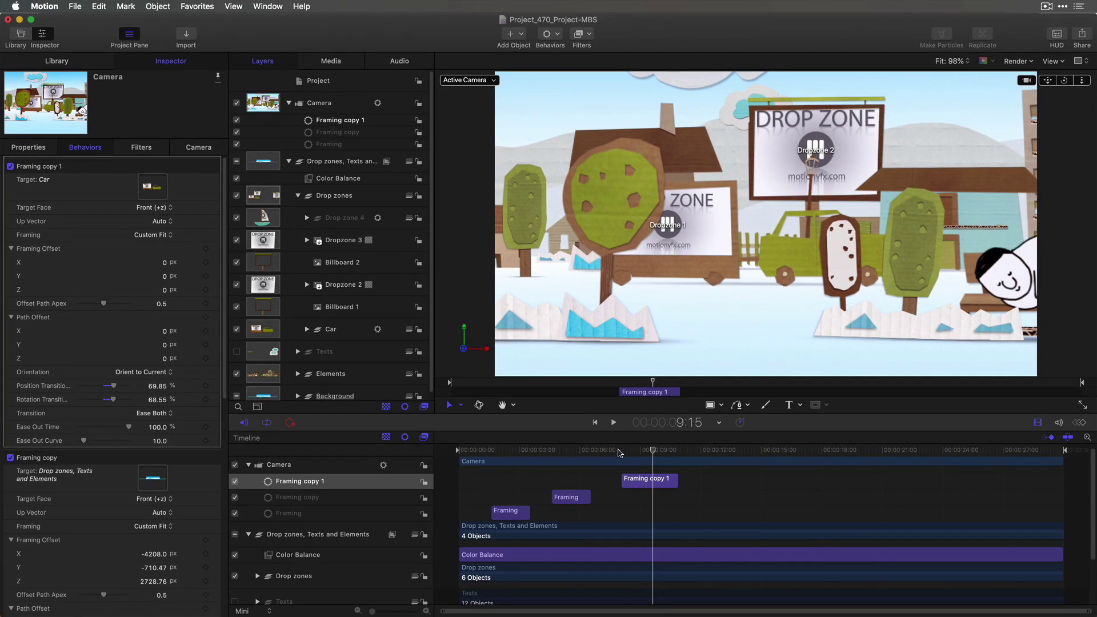
key(space)
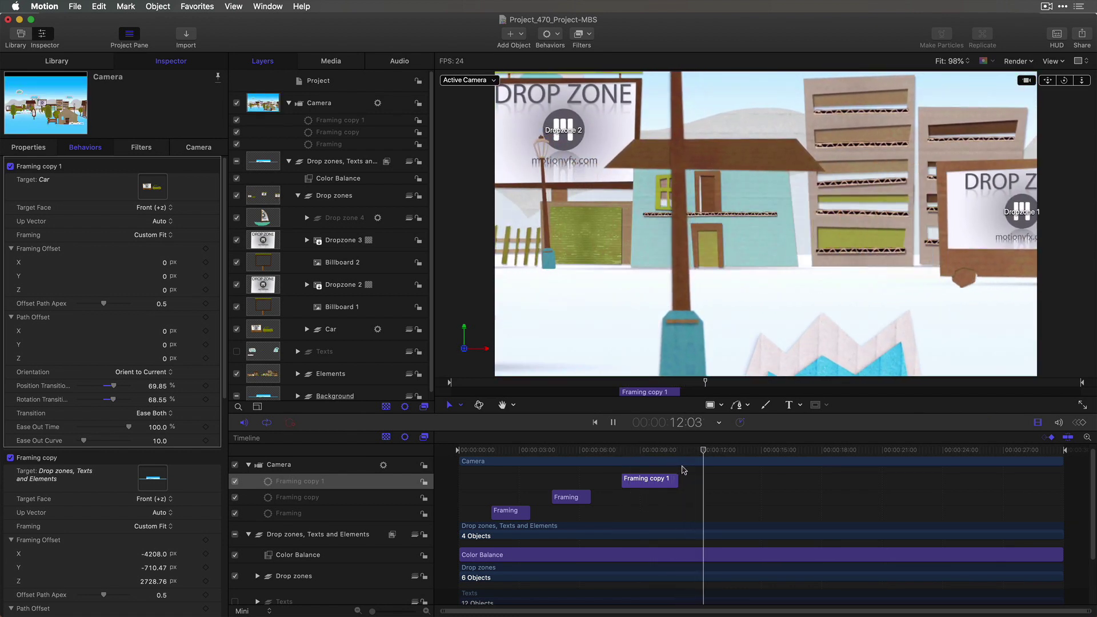
- At 10:02, set Framing copy 1's offset to X -279.13, Y 11.99, Z -681.59 px and preview
click(649, 451)
drag(650, 452, 664, 455)
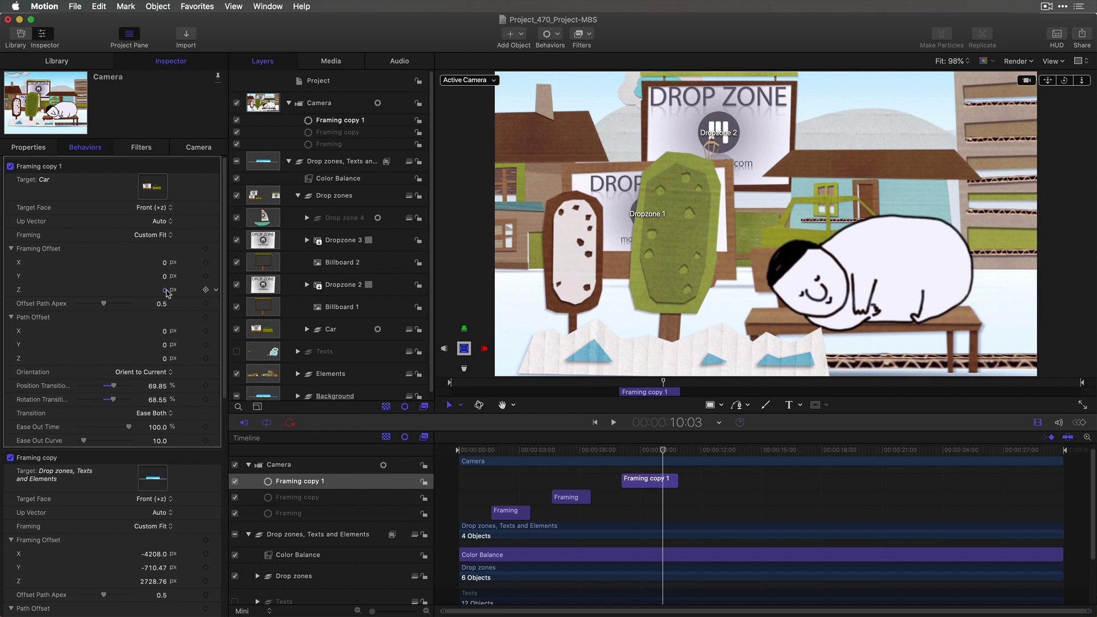
drag(164, 288, 164, 288)
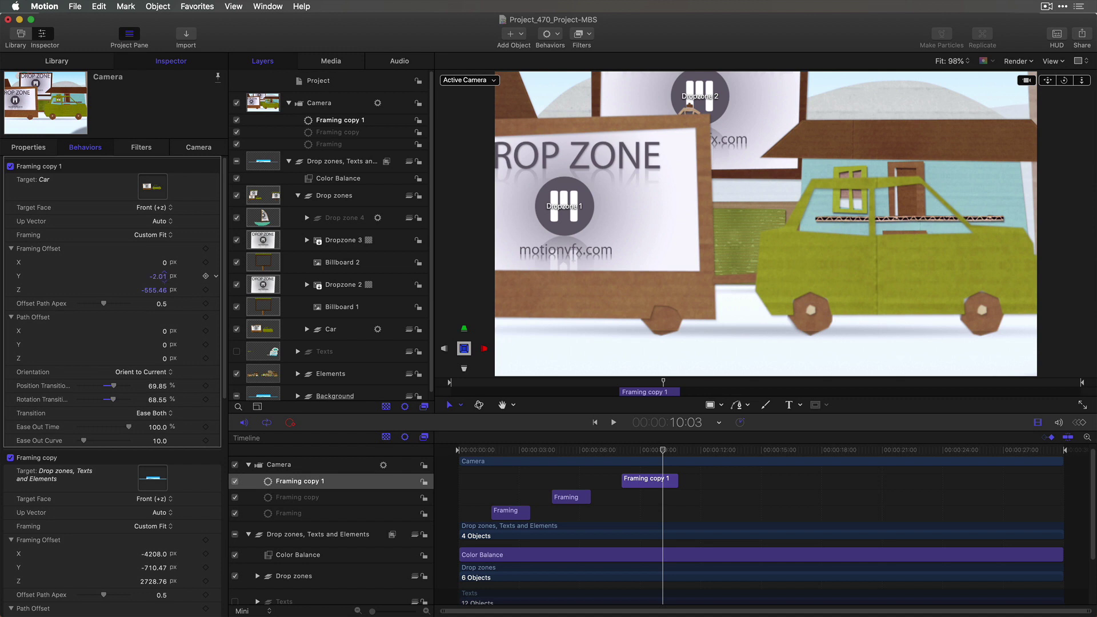
drag(164, 275, 164, 263)
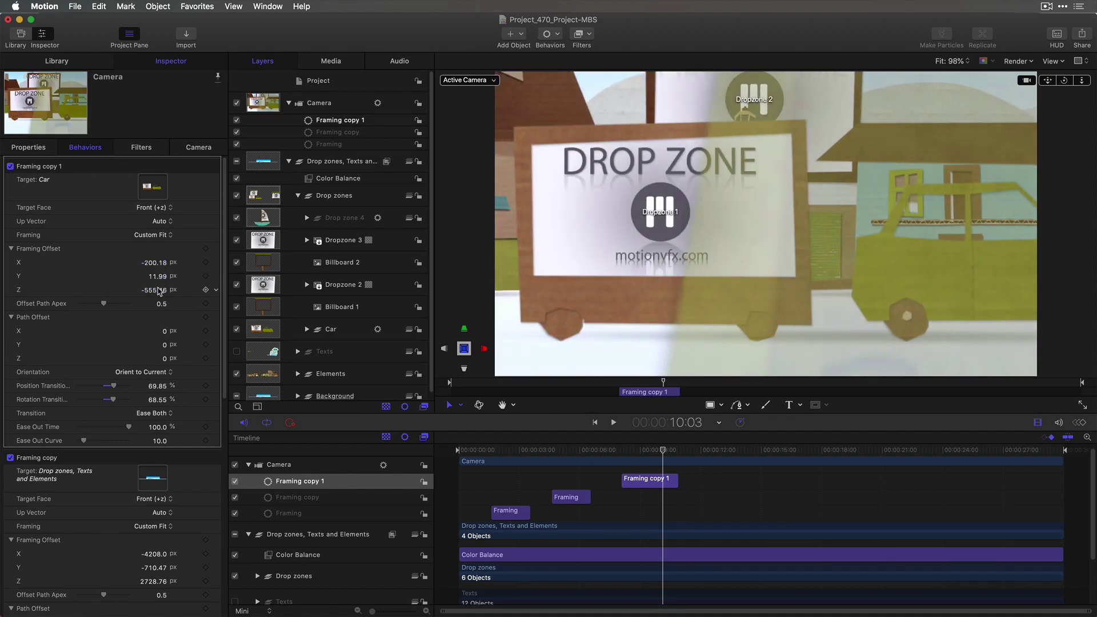
drag(160, 290, 162, 289)
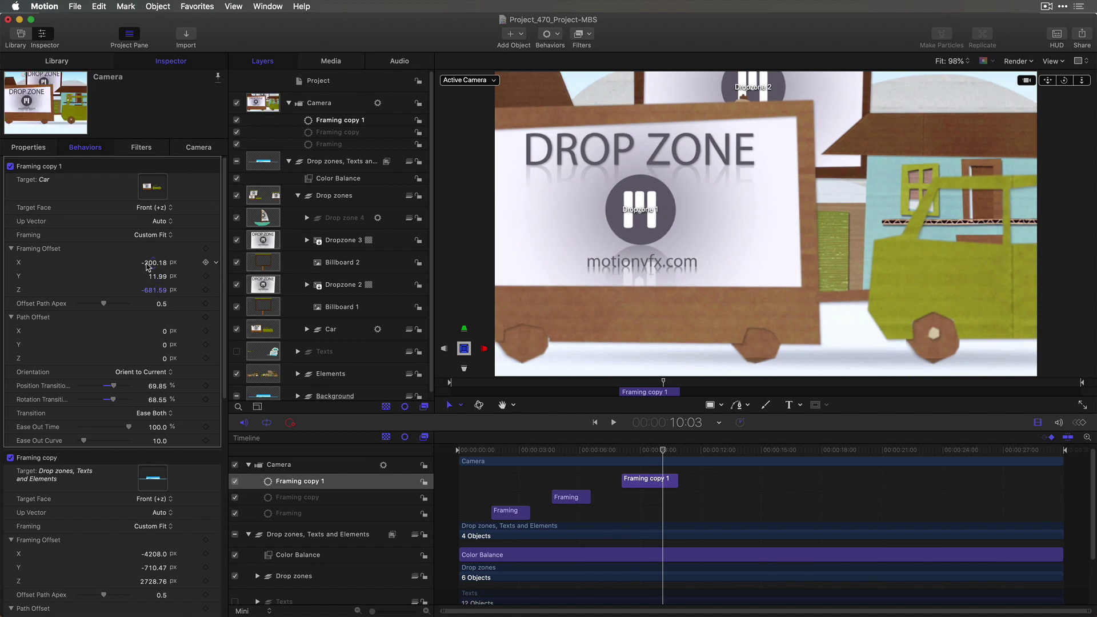
drag(152, 262, 151, 267)
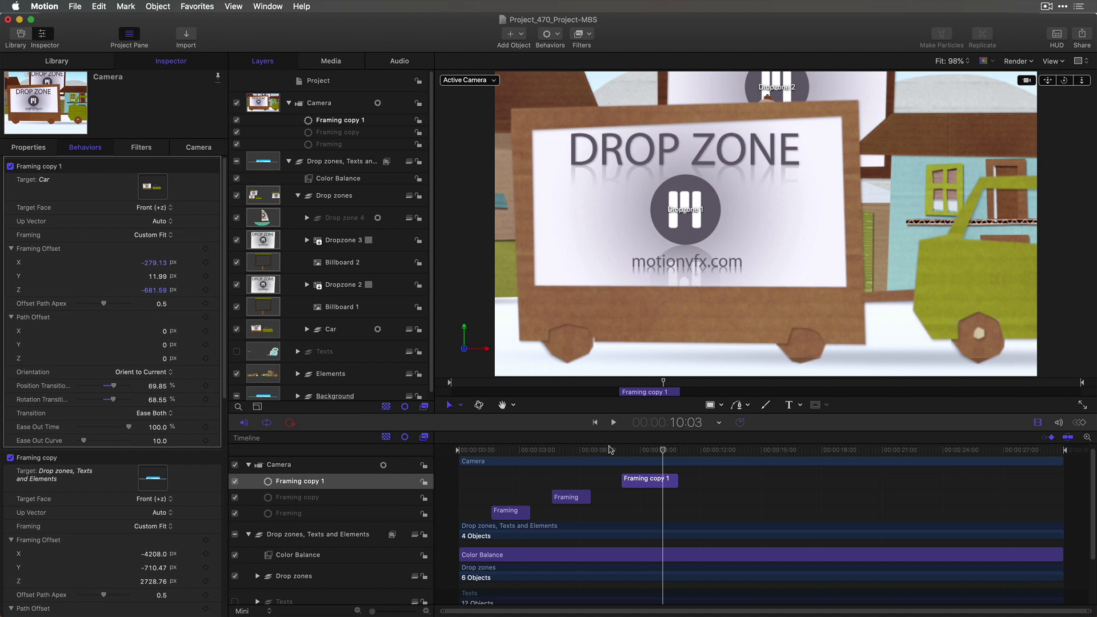
click(609, 449)
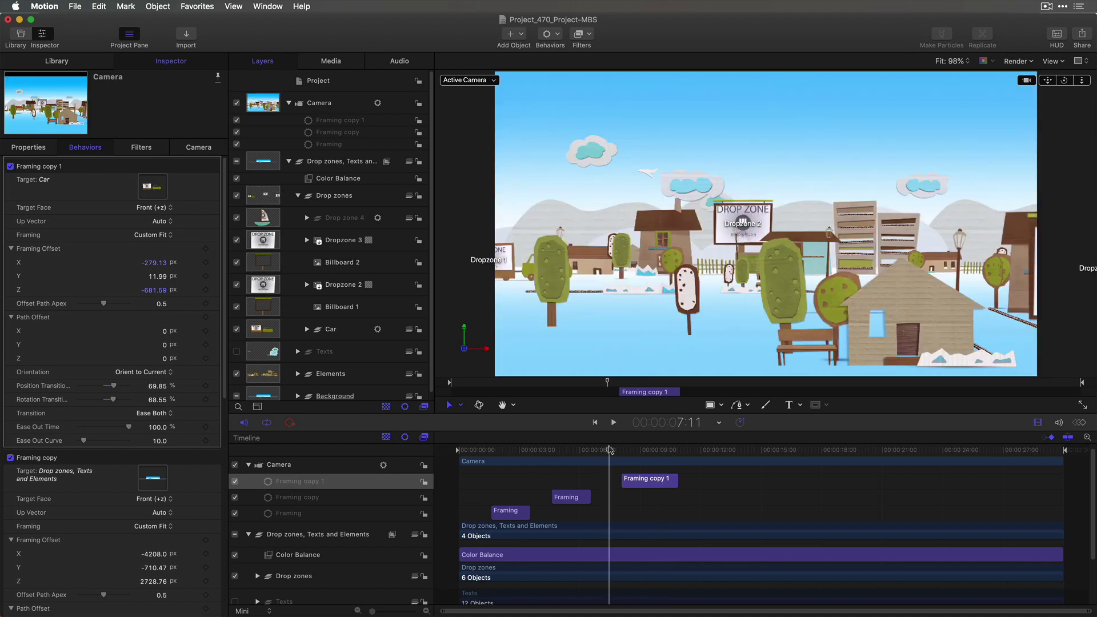
key(space)
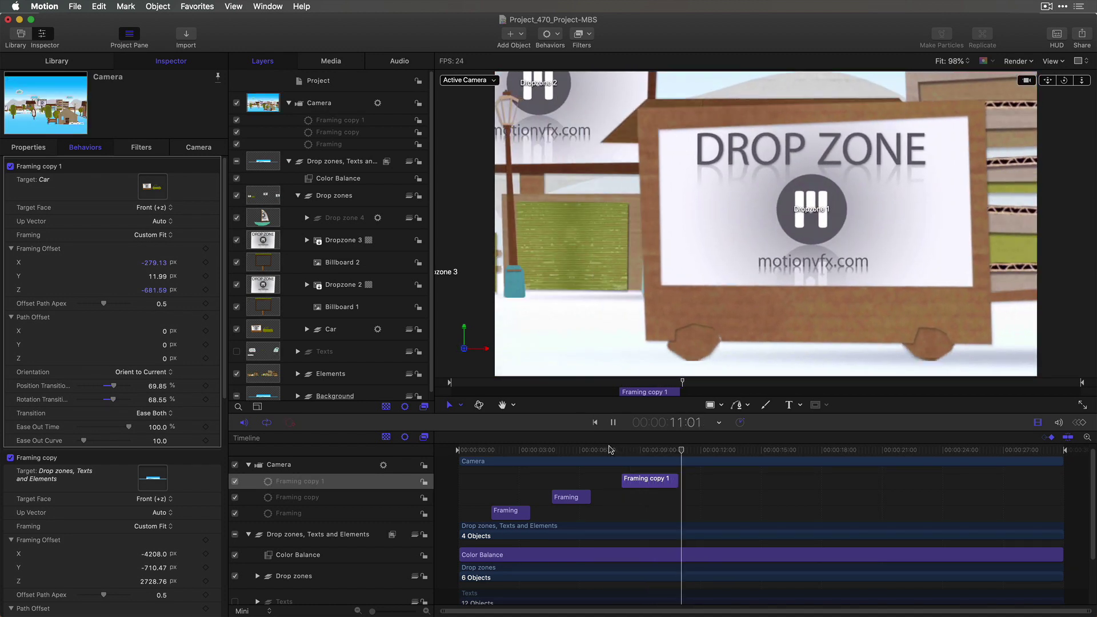
- Trim the Framing copy 1 bar in the Timeline so it ends at 10:21
key(space)
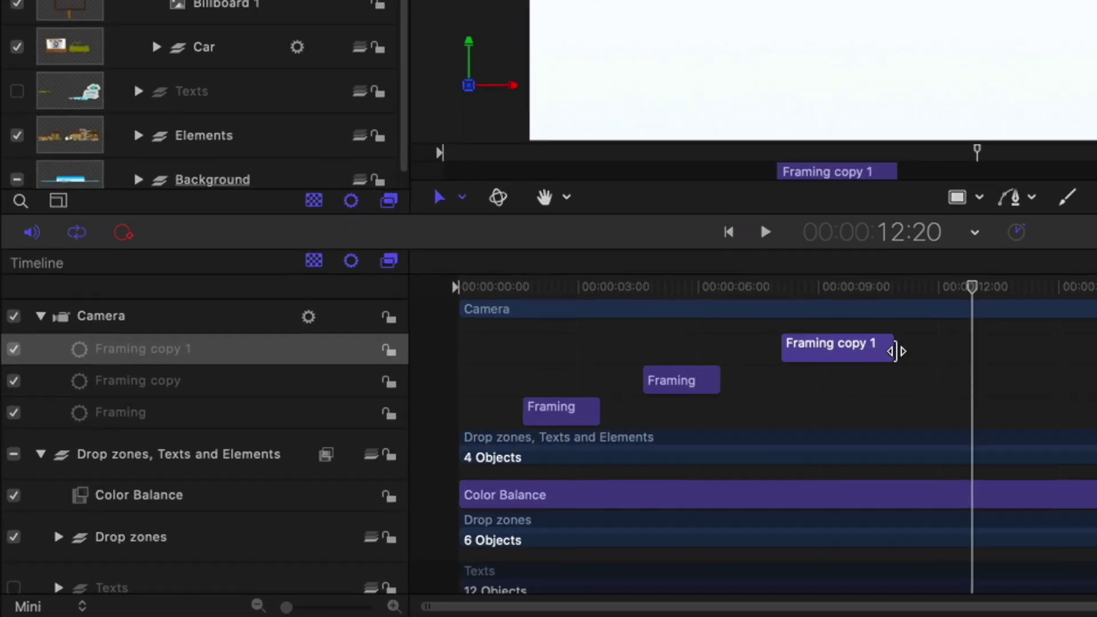
drag(890, 348, 824, 353)
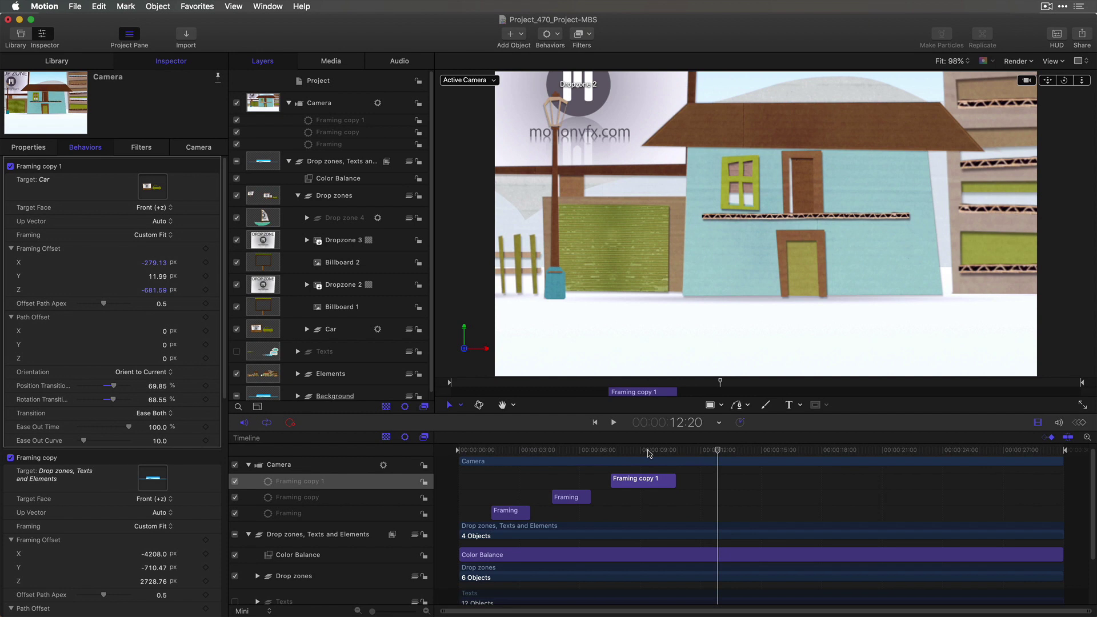
click(834, 286)
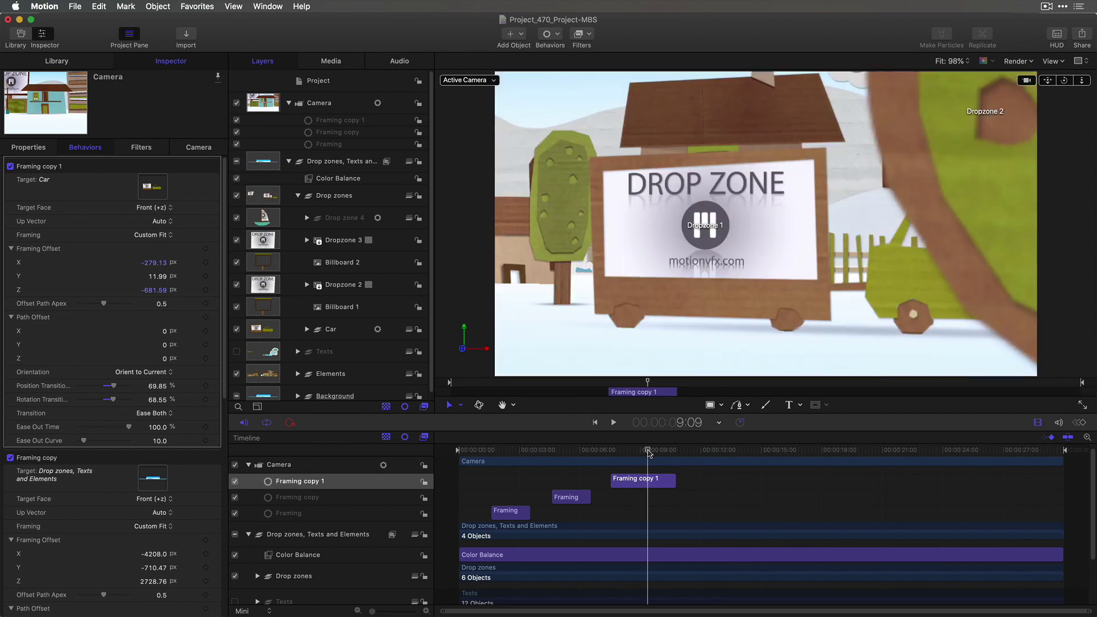
- Play the whole camera animation from the start, then rewind to 3:08
click(479, 452)
key(space)
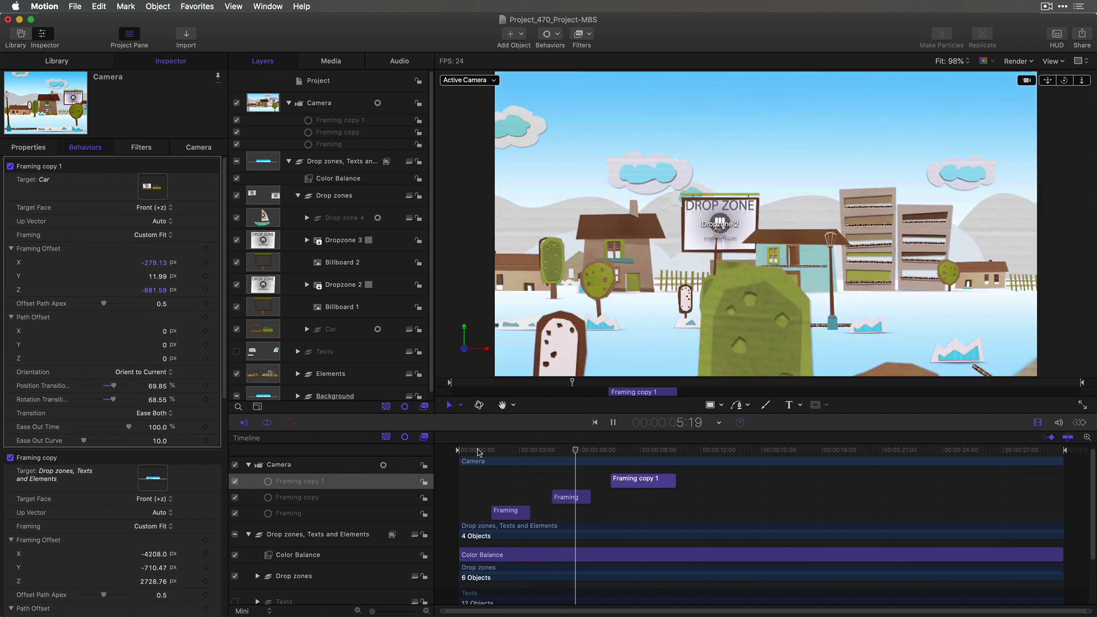
click(711, 452)
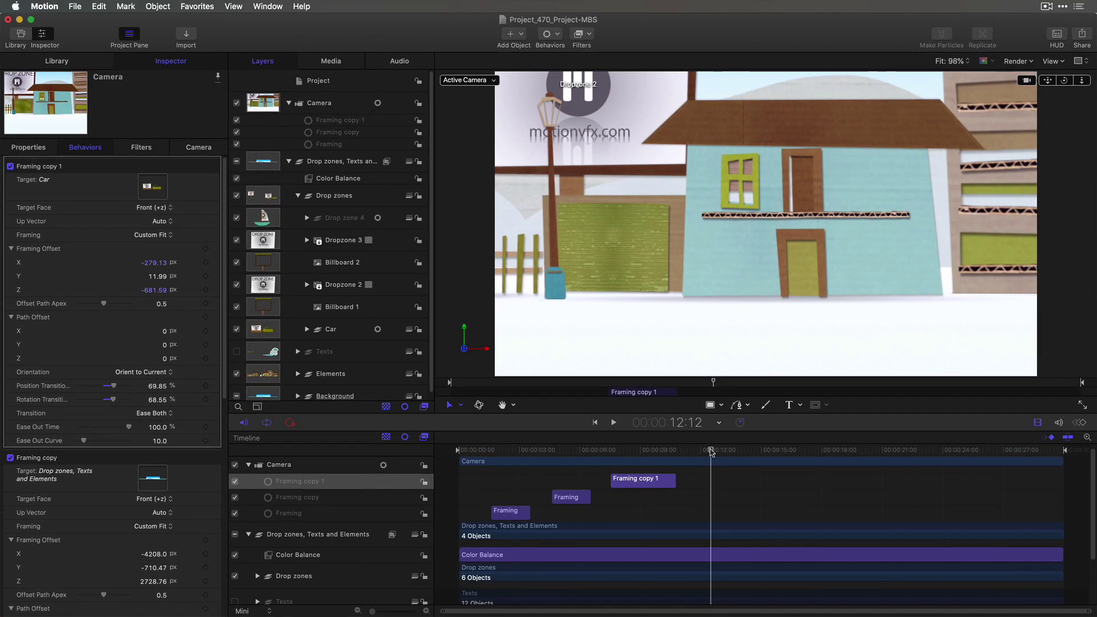
drag(712, 452, 481, 457)
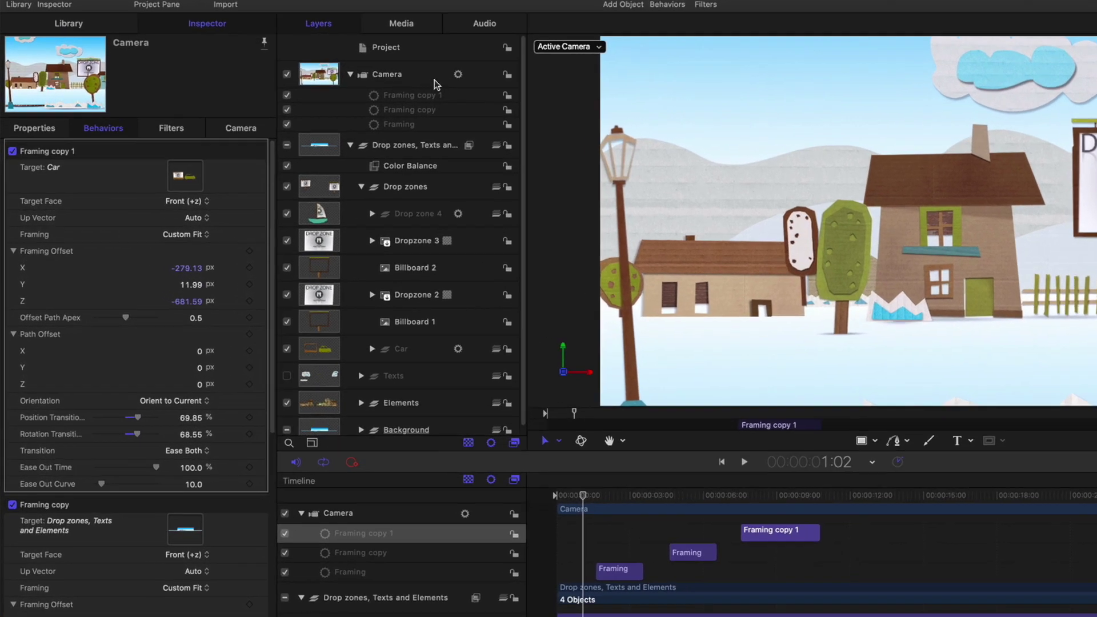
- Add a Wriggle parameter behavior to the Camera's Position and rewind to the start
click(326, 106)
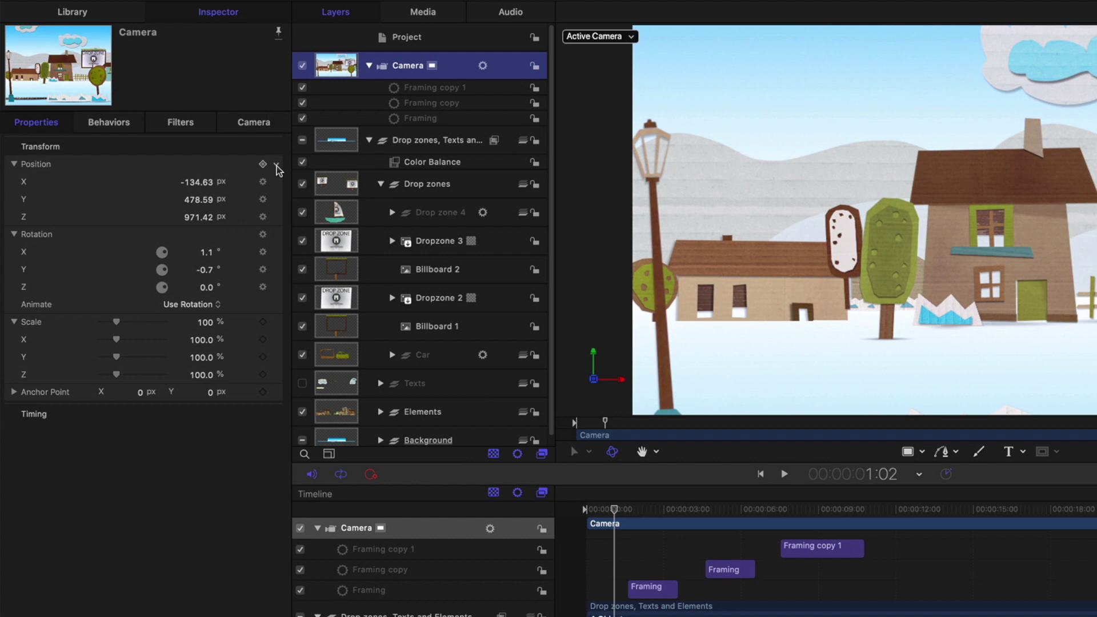
click(277, 167)
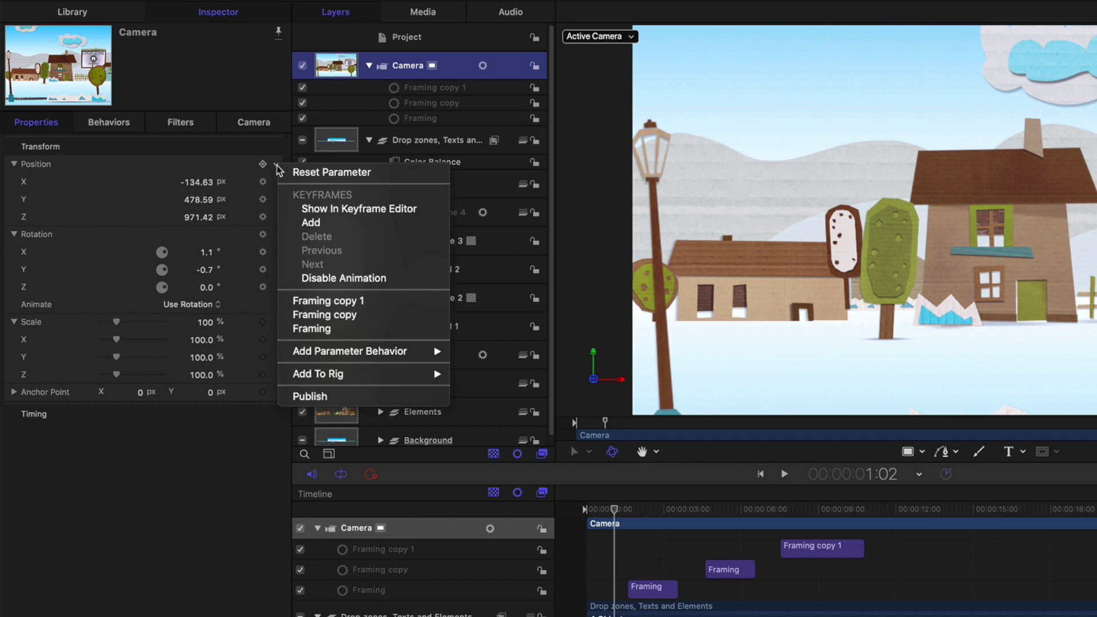
mouse_move(374, 361)
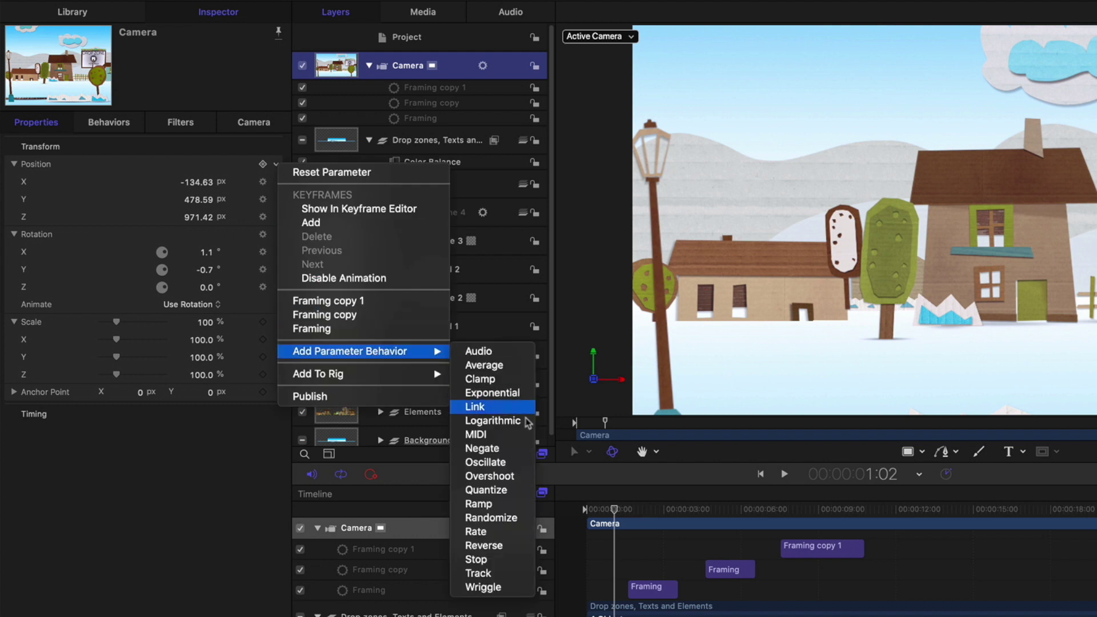
click(516, 589)
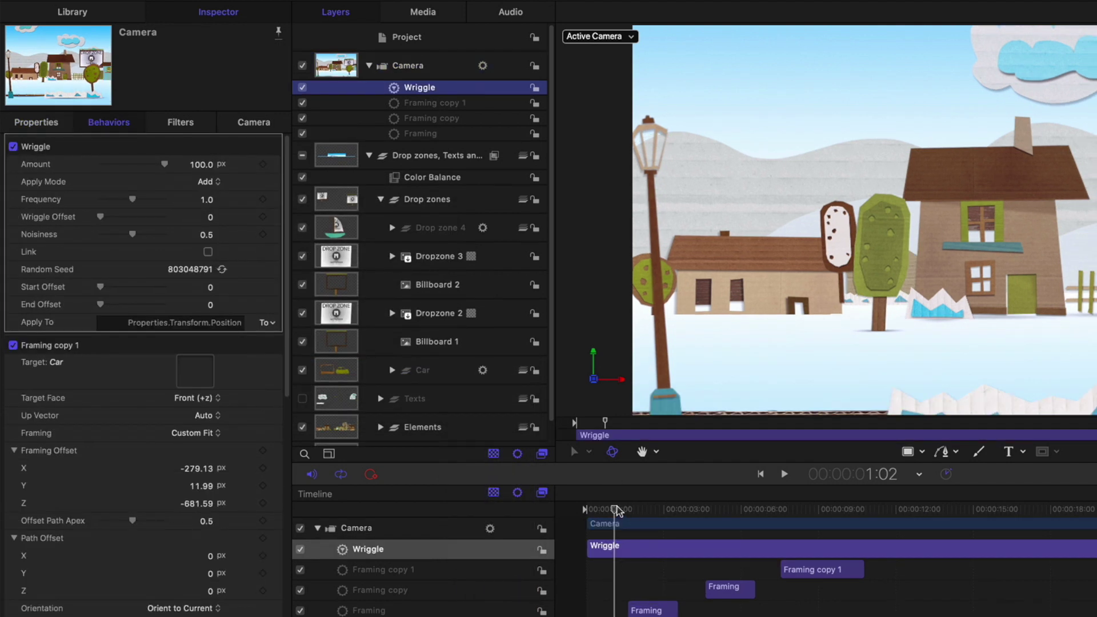
drag(617, 510, 587, 510)
- Set the Wriggle to Amount 25 px, Add and Subtract mode, Noisiness 0.13, and preview it
key(space)
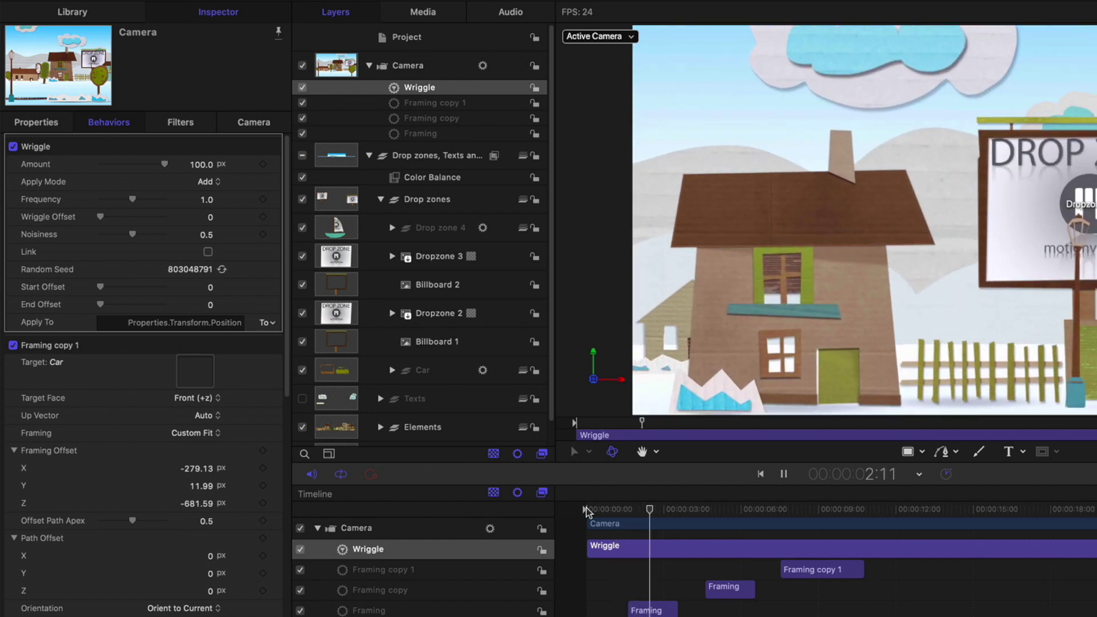
key(space)
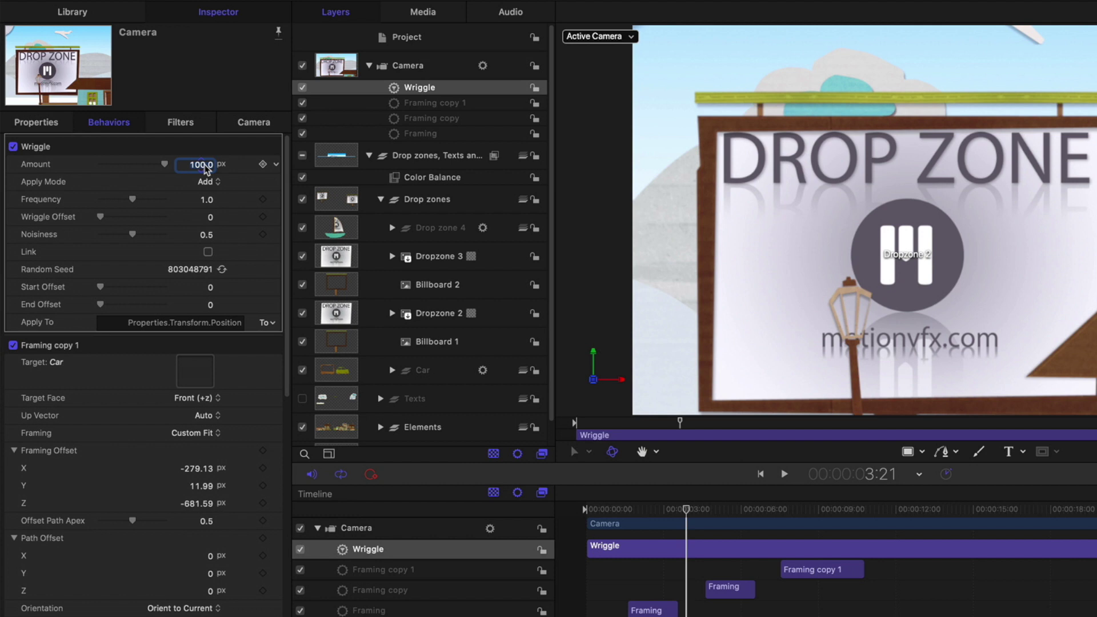
key(Return)
click(207, 183)
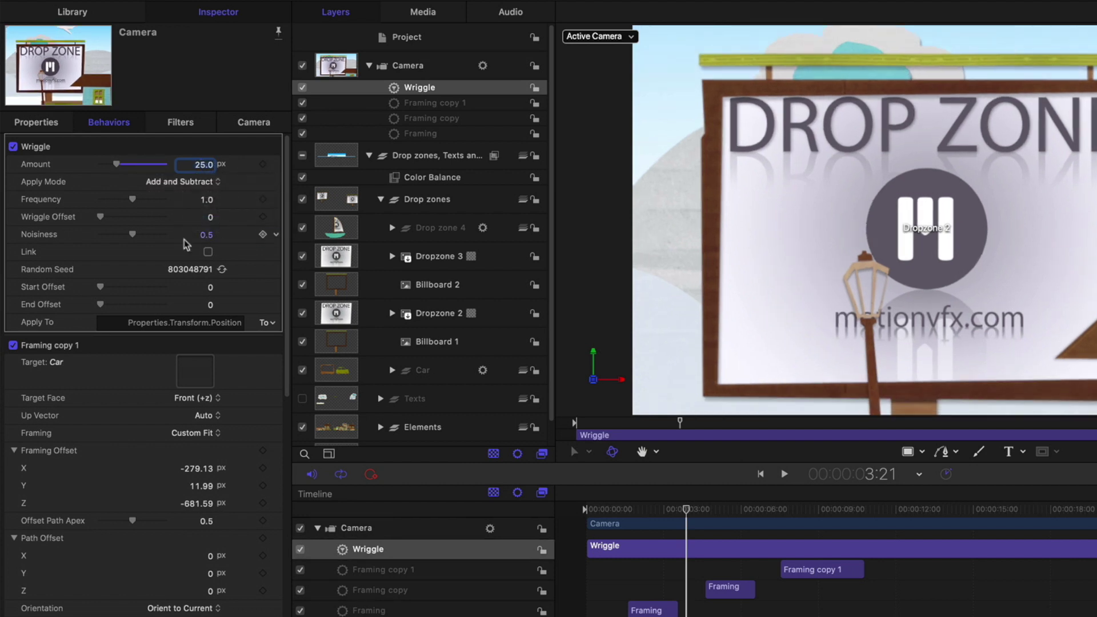
drag(130, 234, 110, 241)
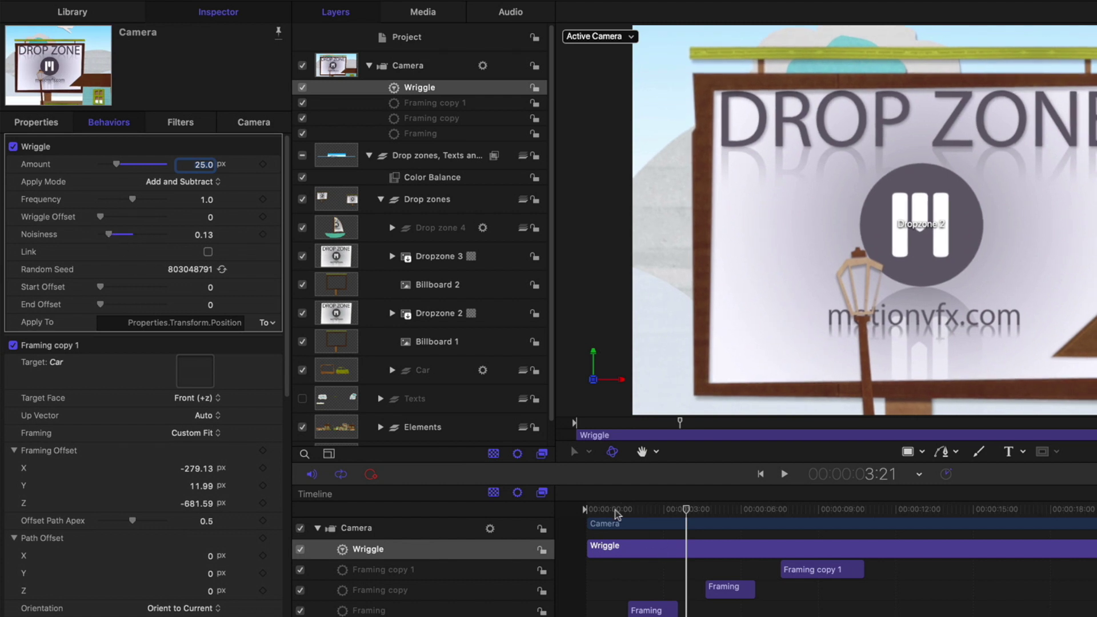
key(Home)
key(space)
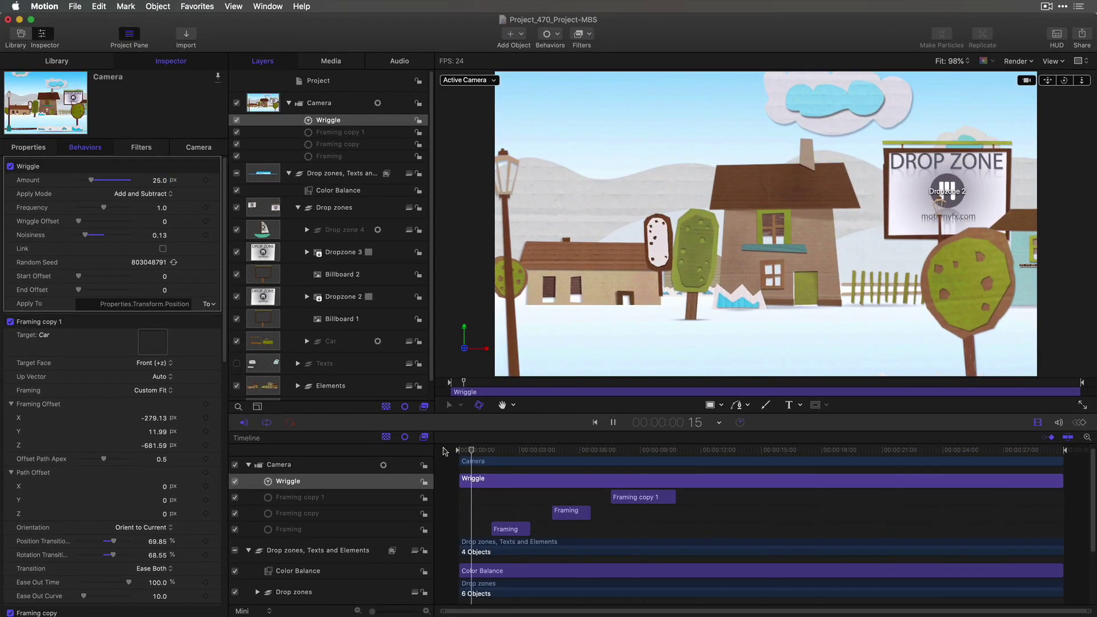